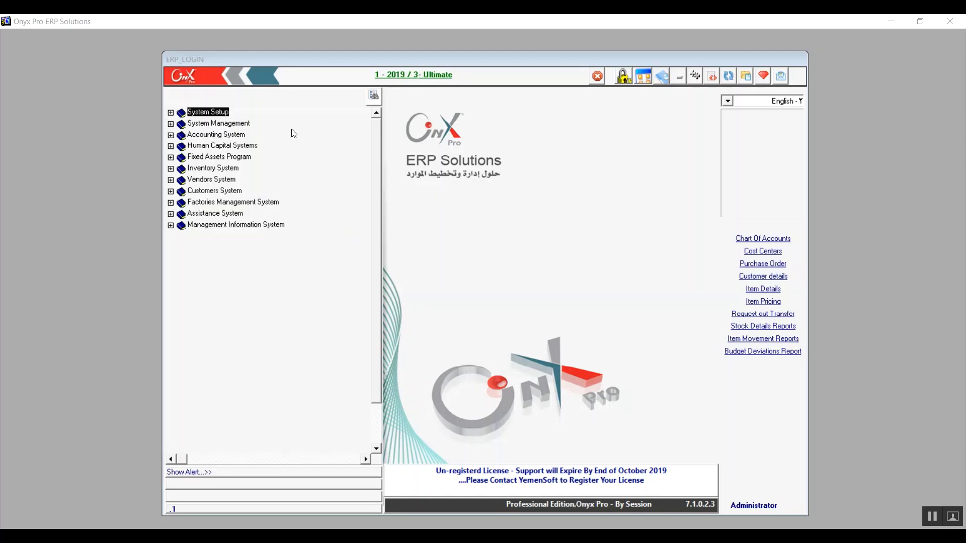
Open the Branch Details screen from System Setup and put the branch record into edit mode
left_click(170, 113)
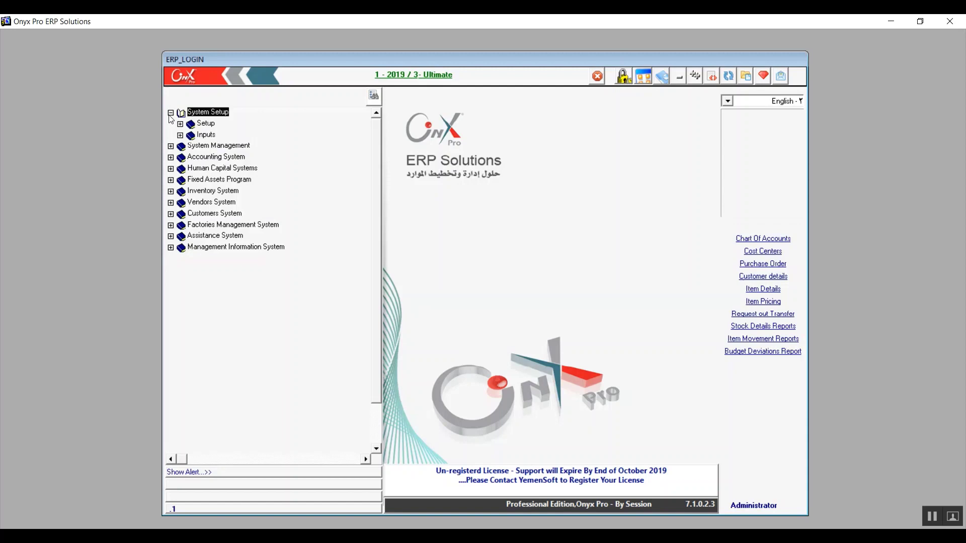
left_click(181, 123)
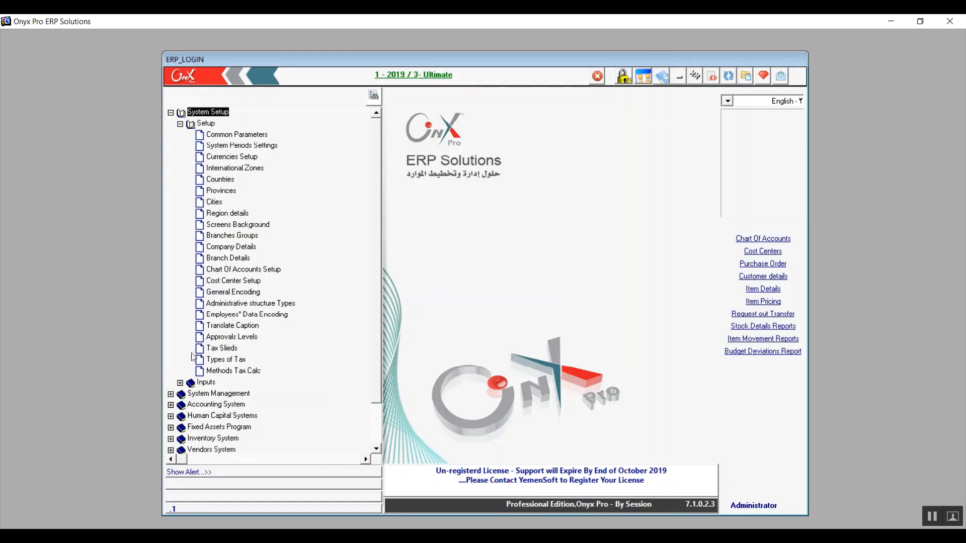
left_click(230, 258)
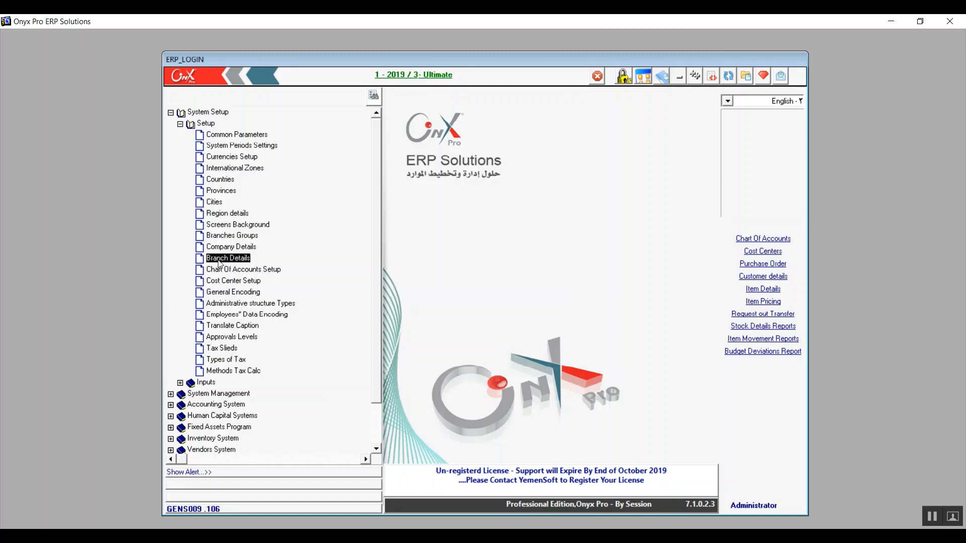
double_click(219, 260)
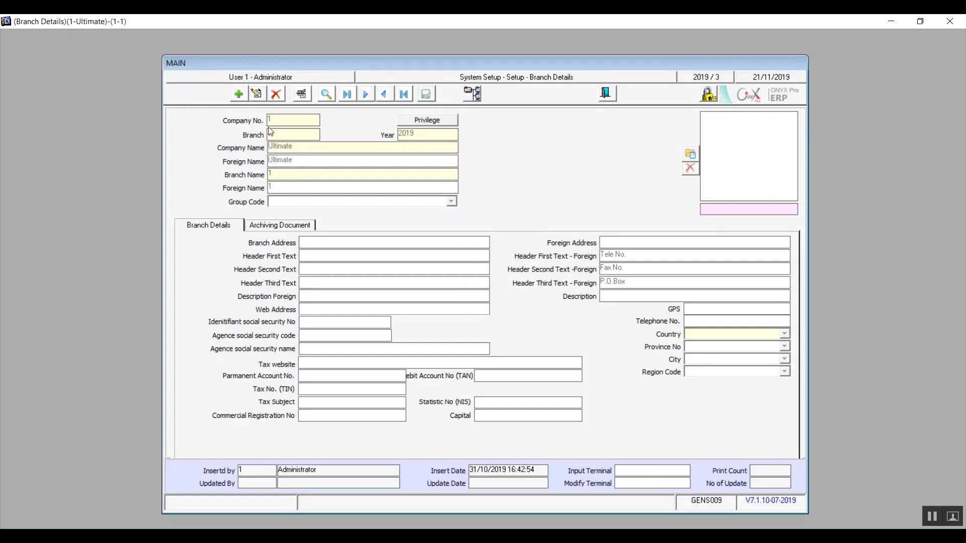
left_click(257, 99)
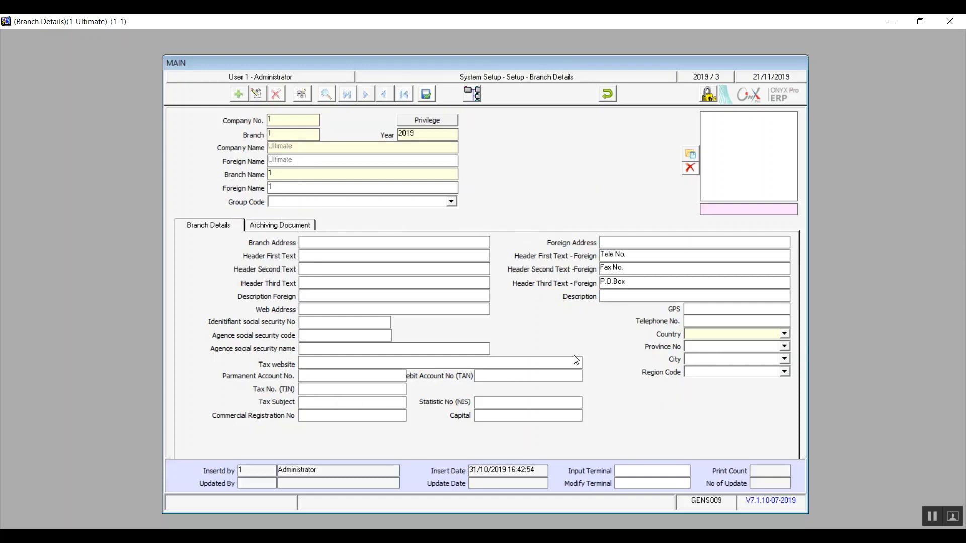
left_click(281, 226)
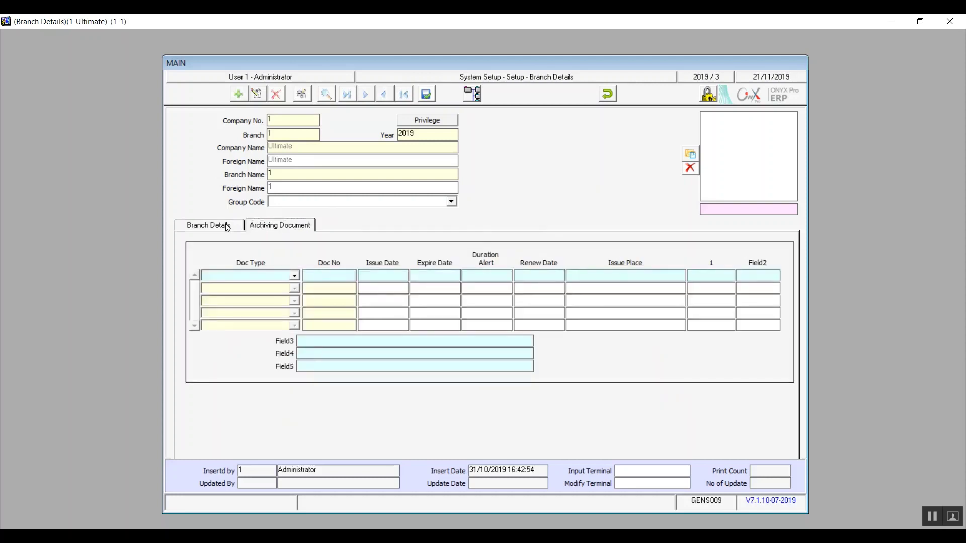
left_click(226, 227)
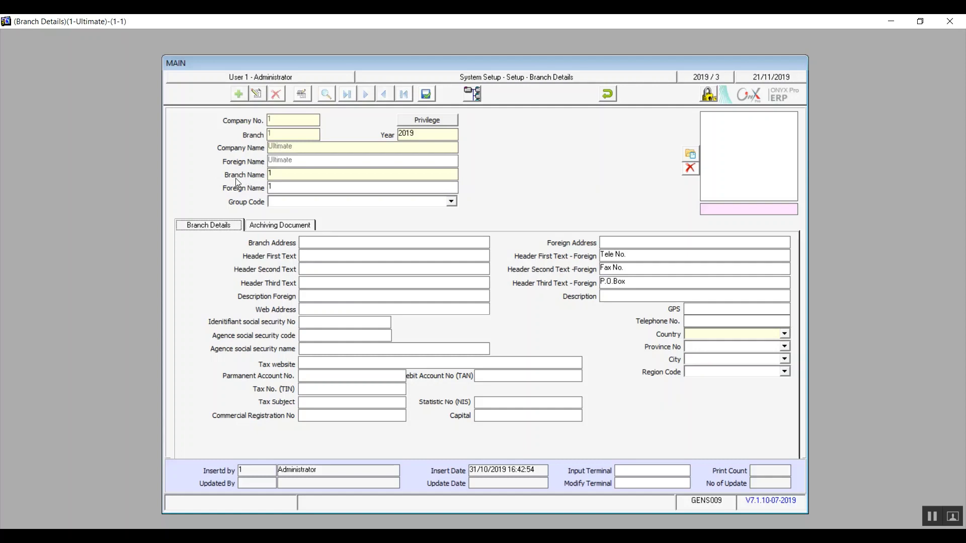
Set the Branch Name to "Egypt branch"
left_click(282, 175)
key("BackSpace")
type("Egypt bra")
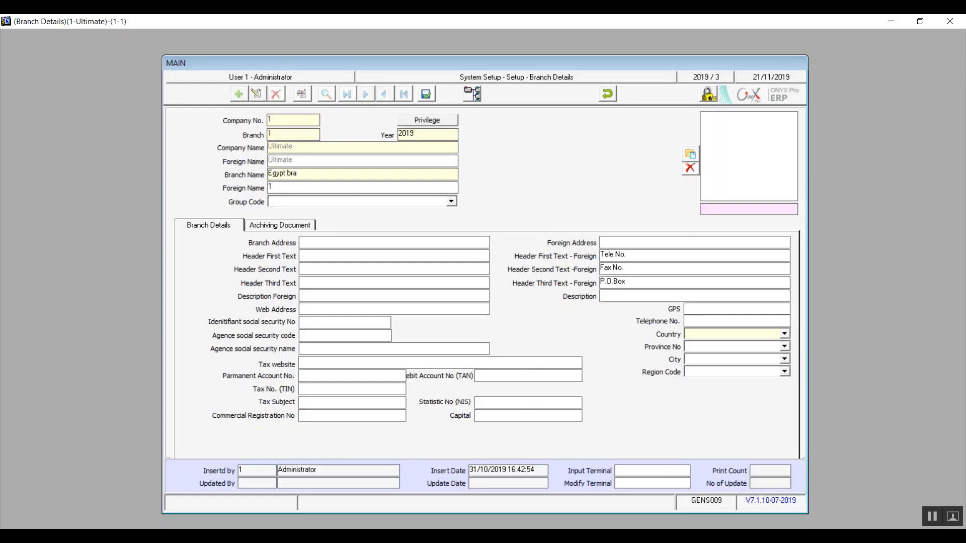
type("nc")
Copy the branch name into its Foreign Name field and set the Group Code to option 1, فروع مصر
double_click(322, 172)
key("shift+Left")
key("shift+Left")
left_click_drag(319, 174, 235, 179)
key("ctrl+c")
left_click(290, 184)
key("BackSpace")
key("ctrl+v")
left_click(452, 202)
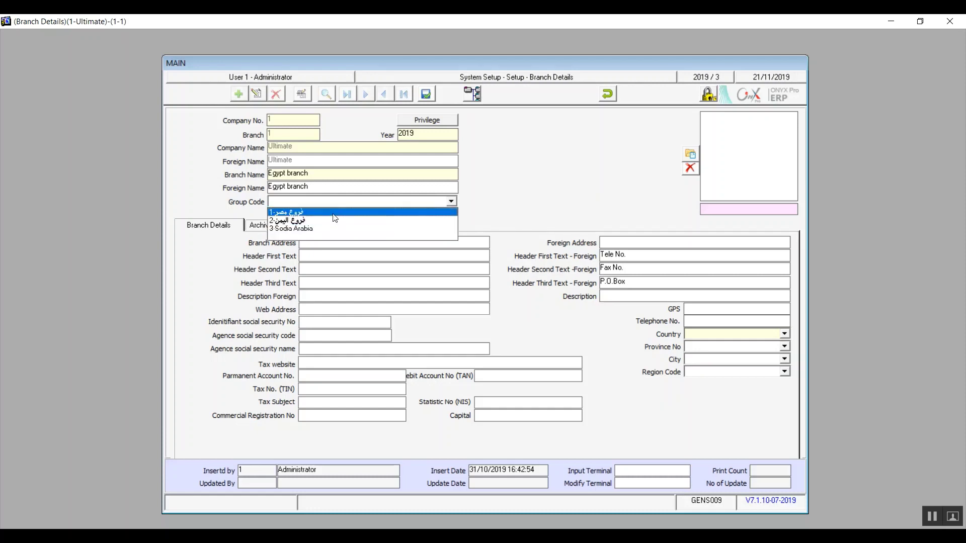
left_click(334, 213)
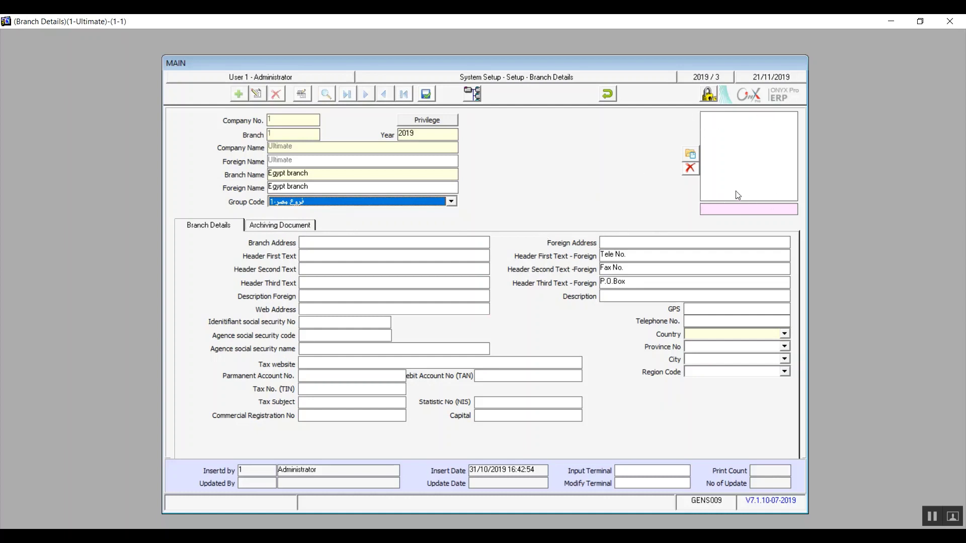
left_click(694, 153)
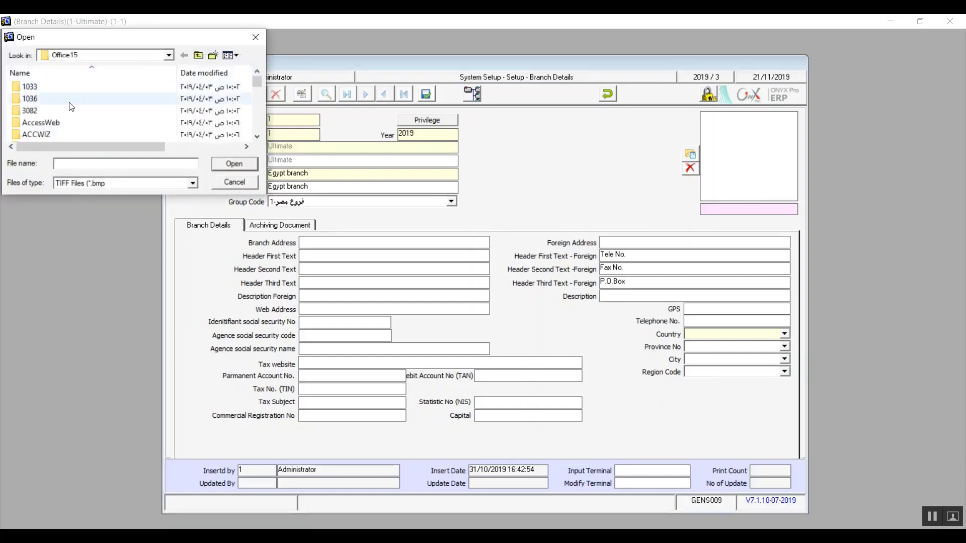
left_click(198, 55)
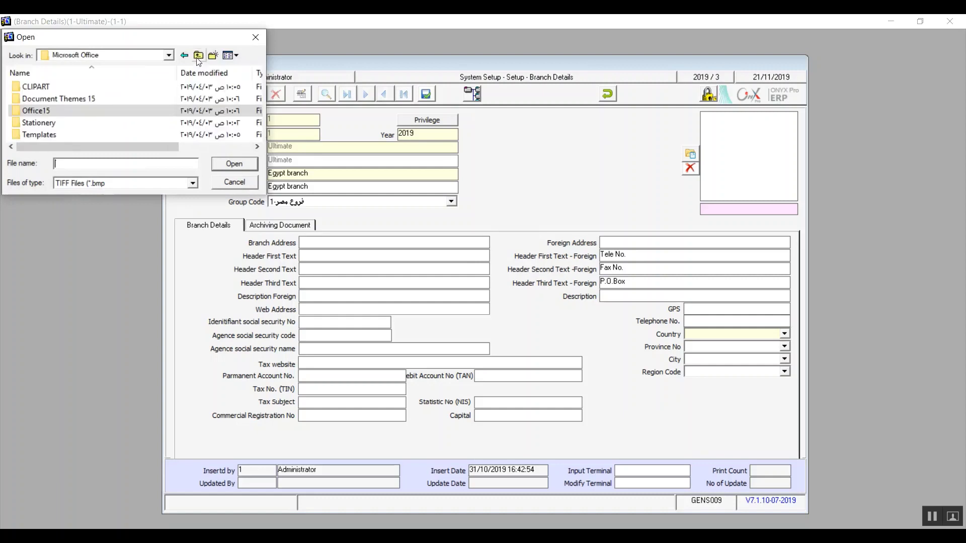
left_click(244, 183)
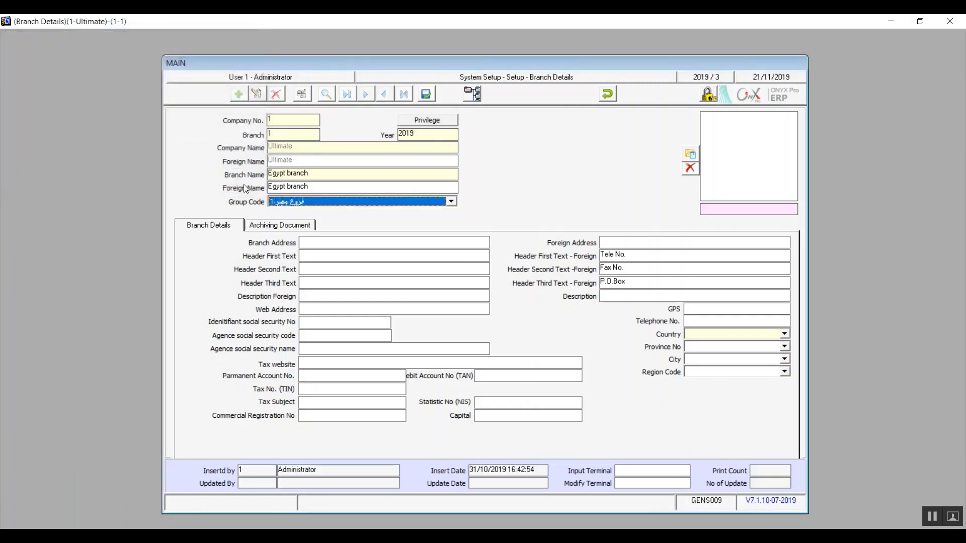
left_click(691, 154)
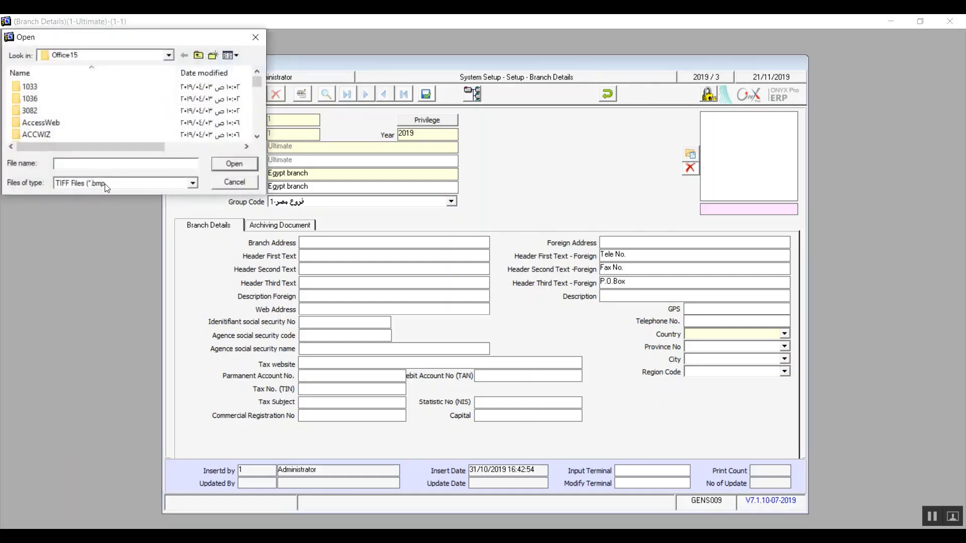
left_click(234, 182)
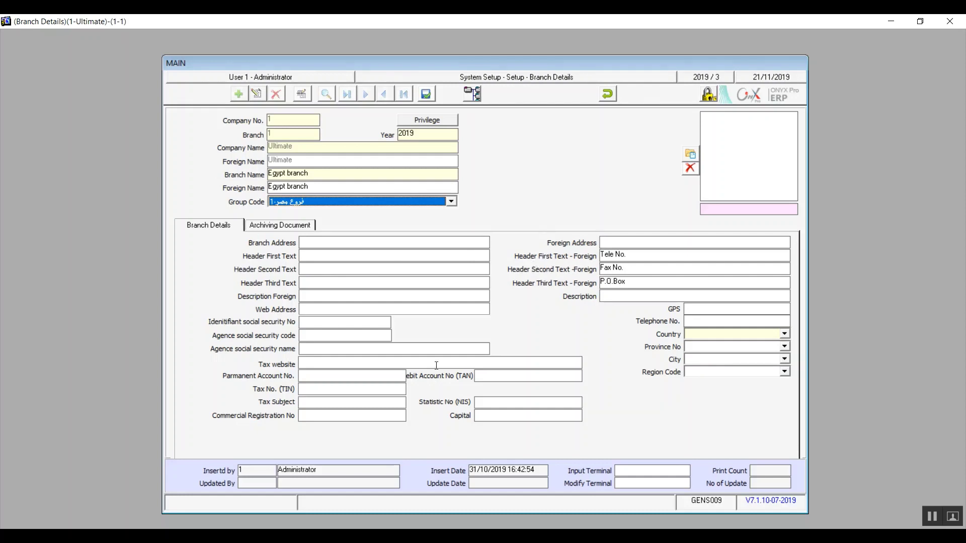
Set the branch's Country to option 1, مصر
left_click(784, 335)
left_click(735, 345)
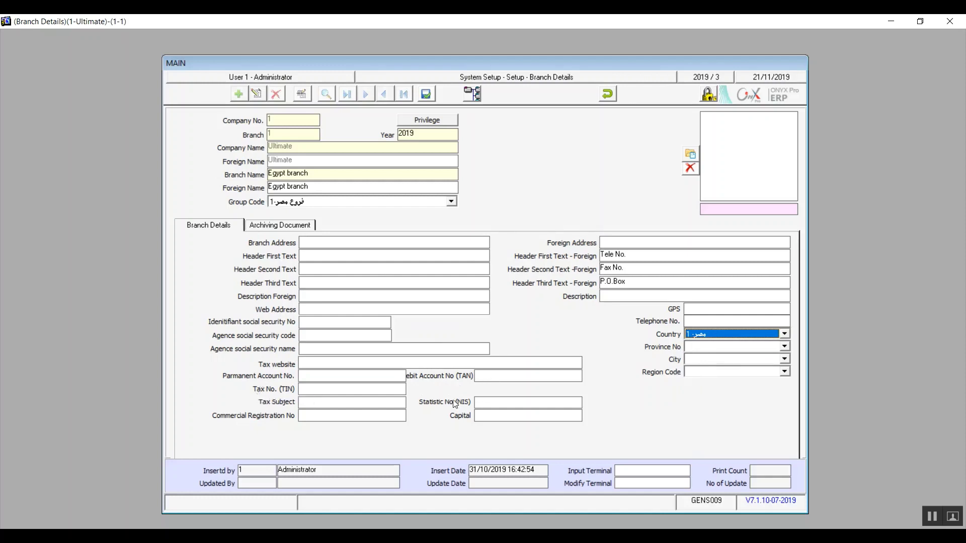
Add a Commercial Register entry to the branch's archiving documents with document number 36524 and issue date 01/12/2019
left_click(260, 227)
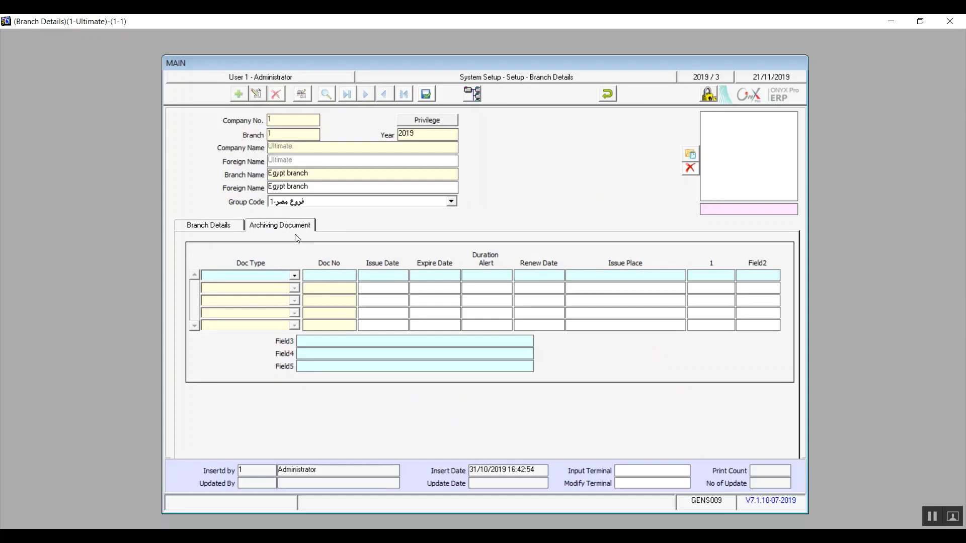
left_click(294, 277)
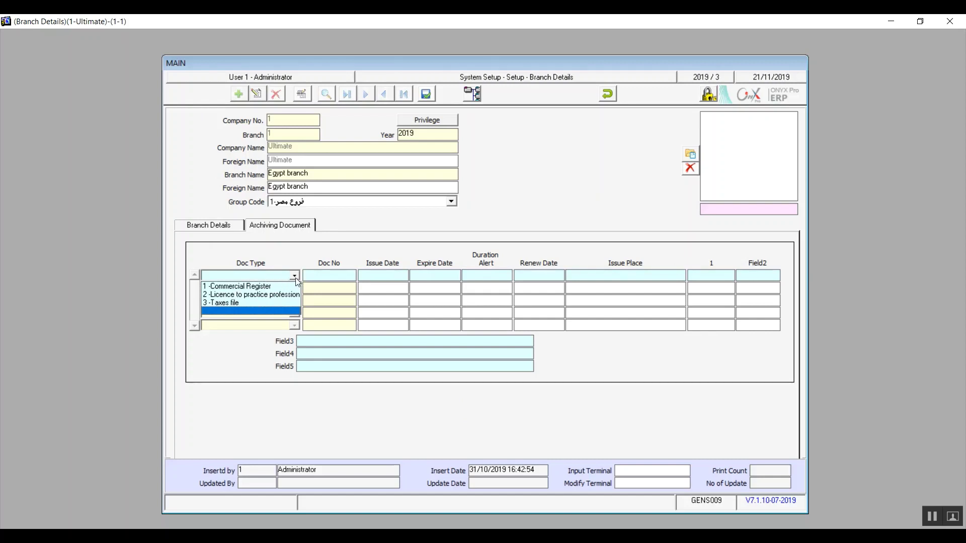
left_click(284, 286)
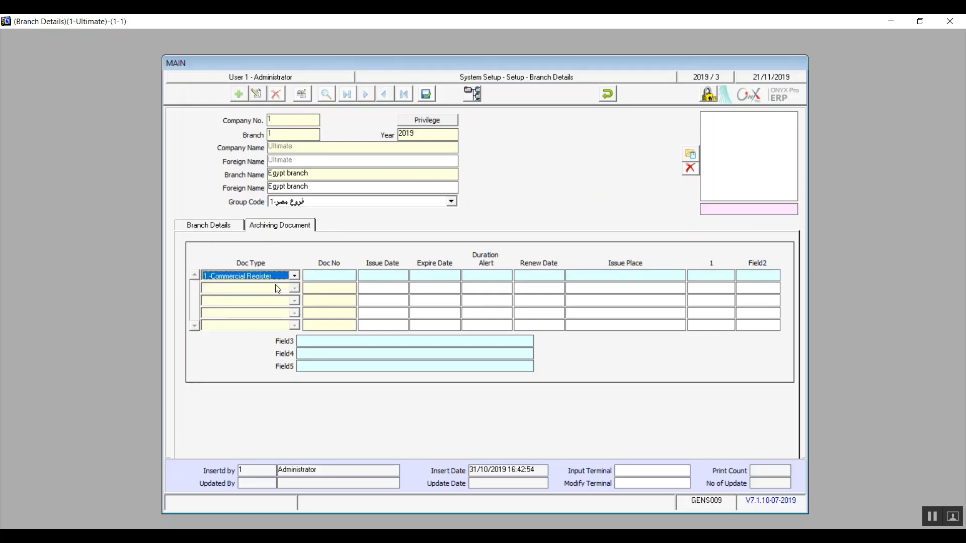
left_click(323, 275)
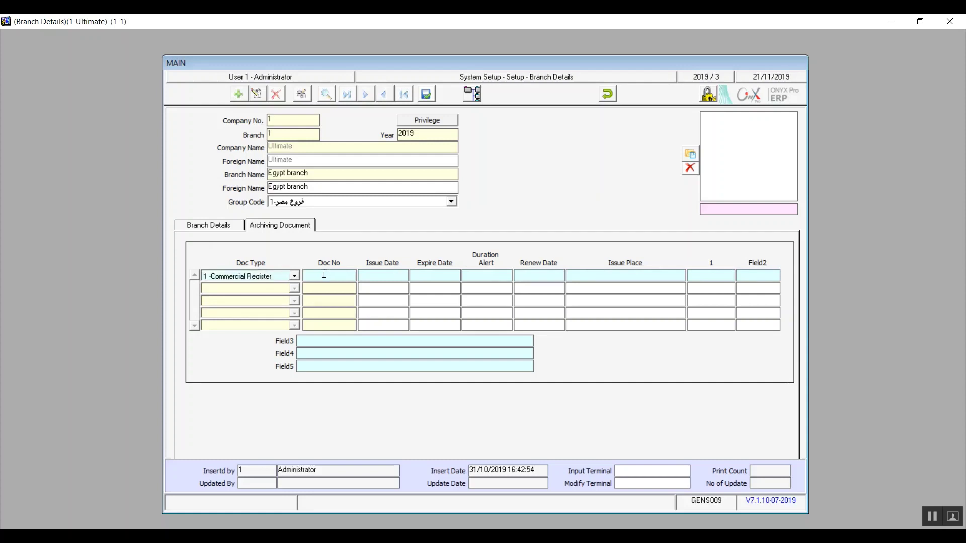
type("36524")
left_click(376, 277)
type("1/12/2019")
Set the Commercial Register document's expire date to 01/06/2020 and its alert duration to 5
left_click(440, 273)
type("1/6/201")
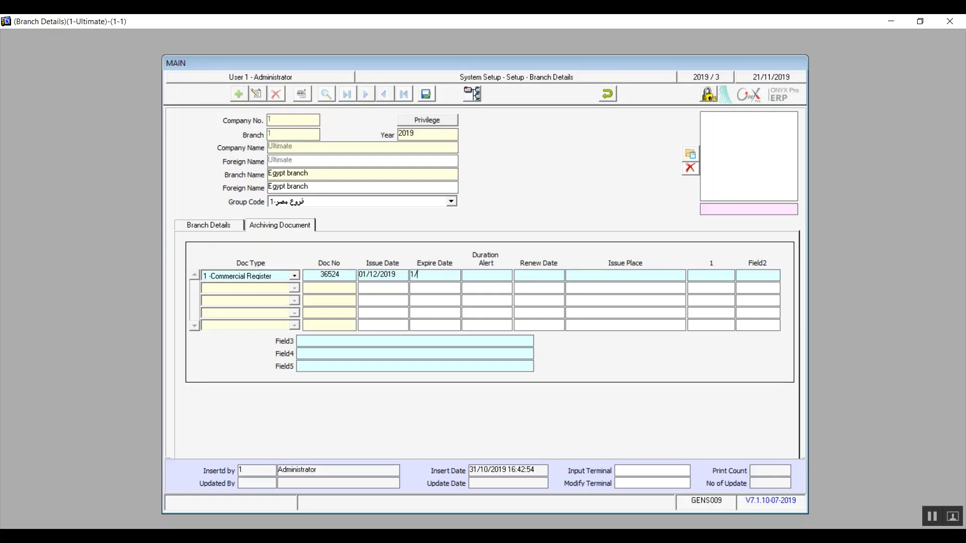
type("9")
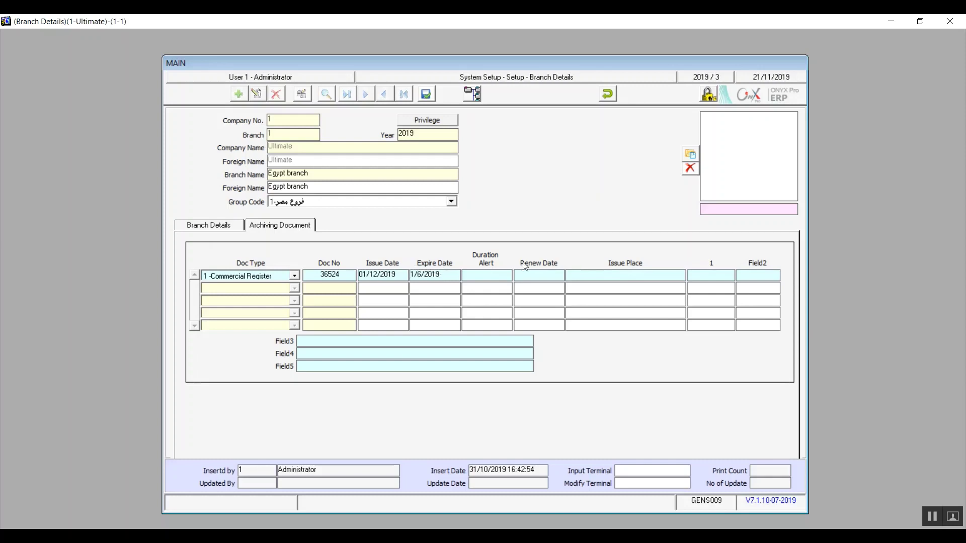
key("BackSpace")
key("BackSpace")
type("20")
left_click(488, 275)
type("1")
key("BackSpace")
key("BackSpace")
type("5")
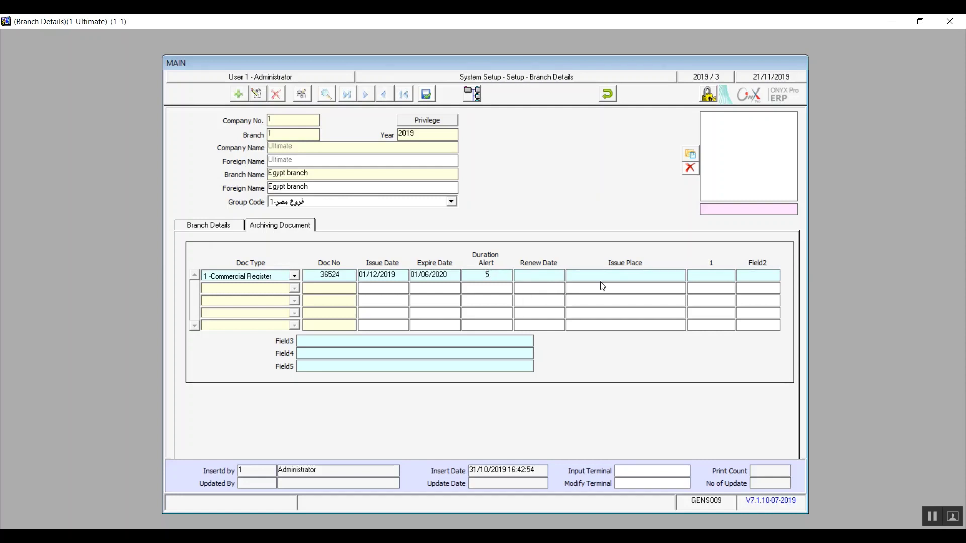
Enter renew date 01/06/2020 and issue place "Cairo office" for the document, then save and close the branch record
left_click(538, 276)
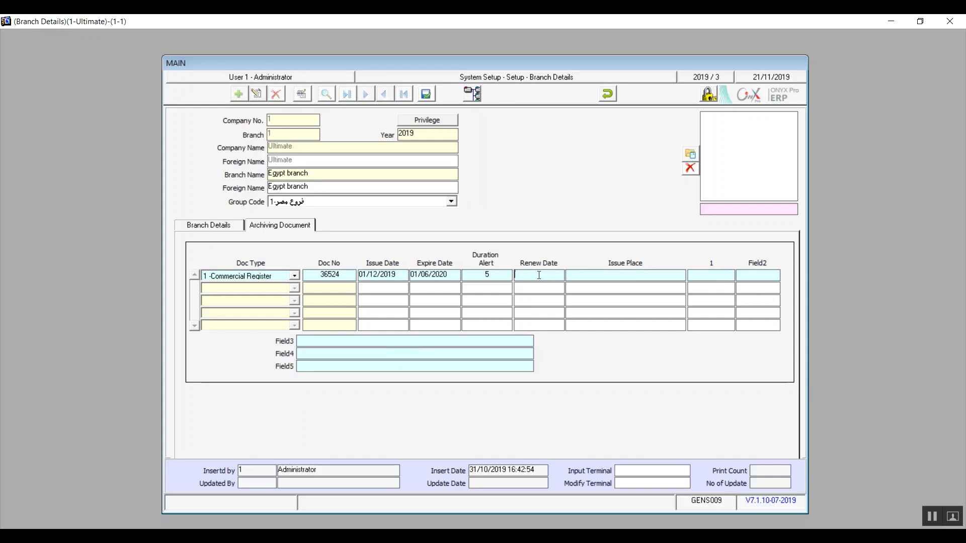
type("1/6/2020")
left_click(575, 276)
type("Cairo office")
left_click(427, 93)
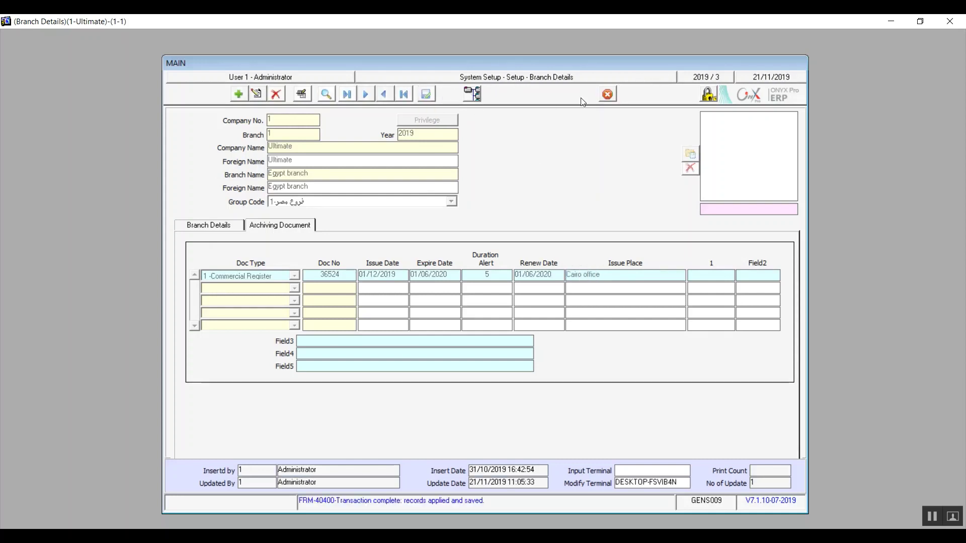
left_click(608, 95)
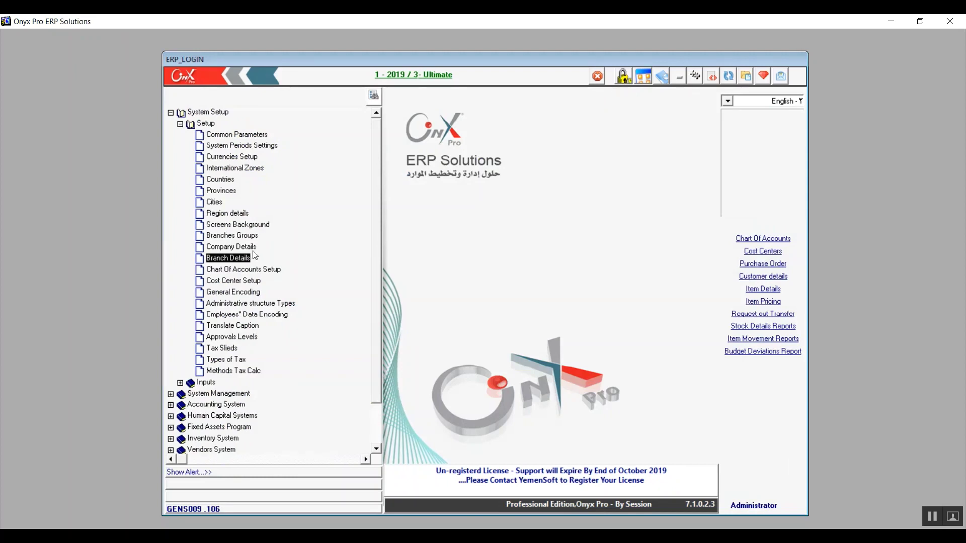
Open Chart Of Accounts Setup and look through the account types, groups, classification and report types pages
double_click(253, 270)
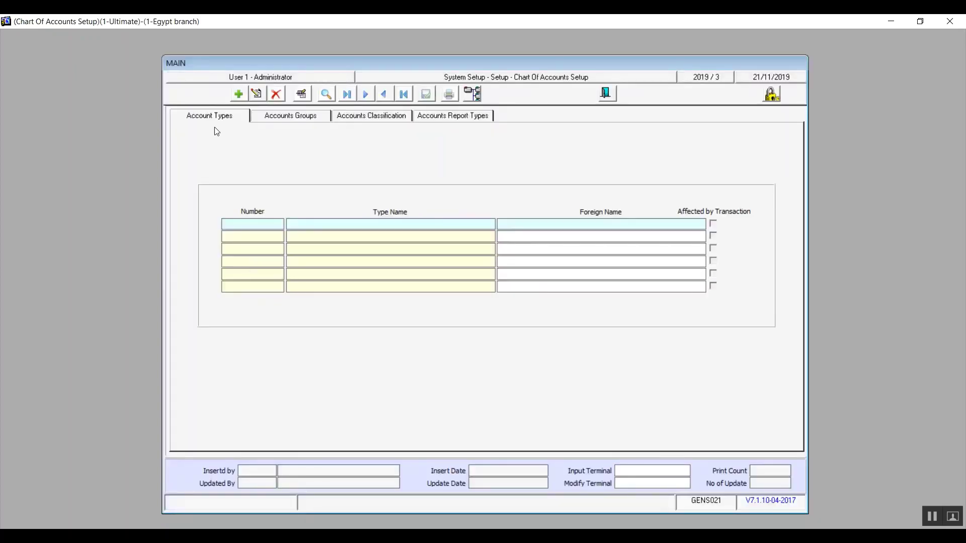
left_click(367, 118)
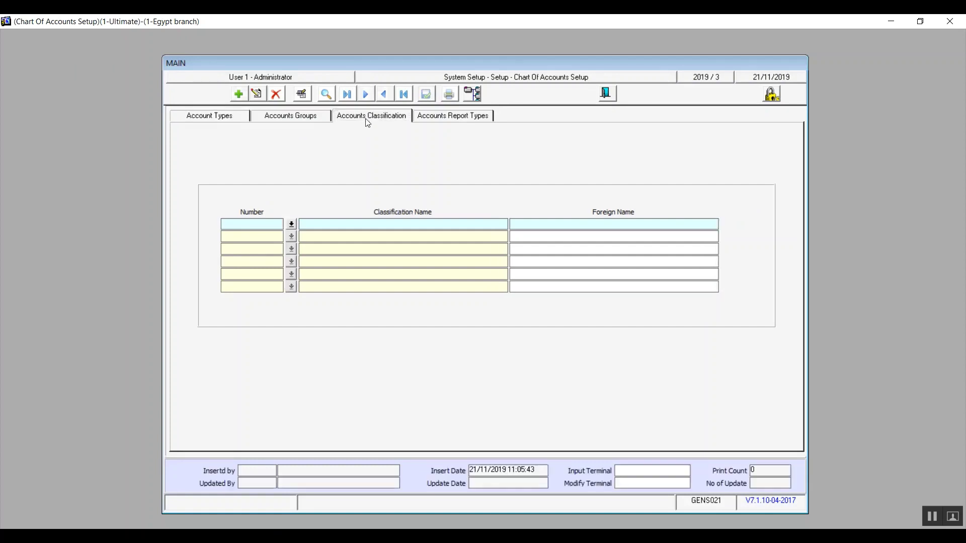
left_click(224, 118)
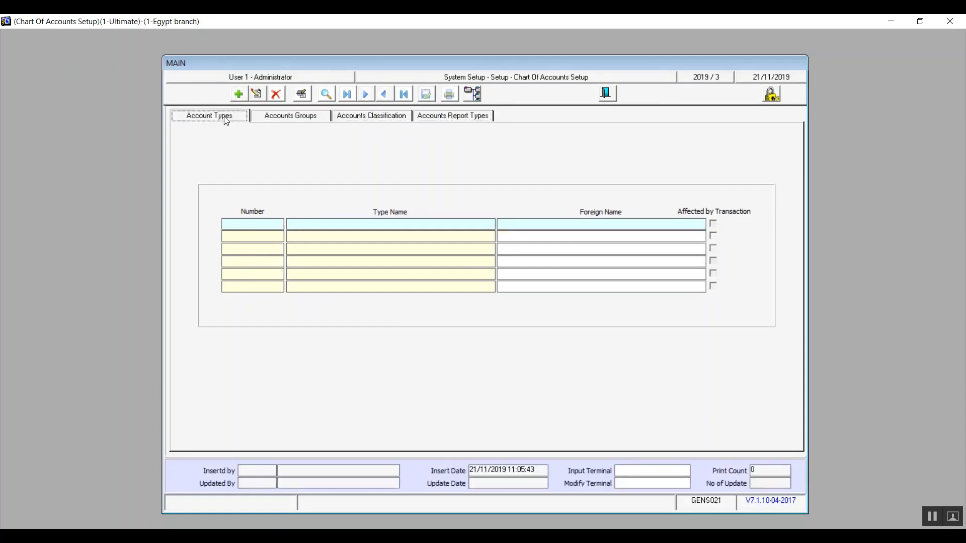
left_click(278, 121)
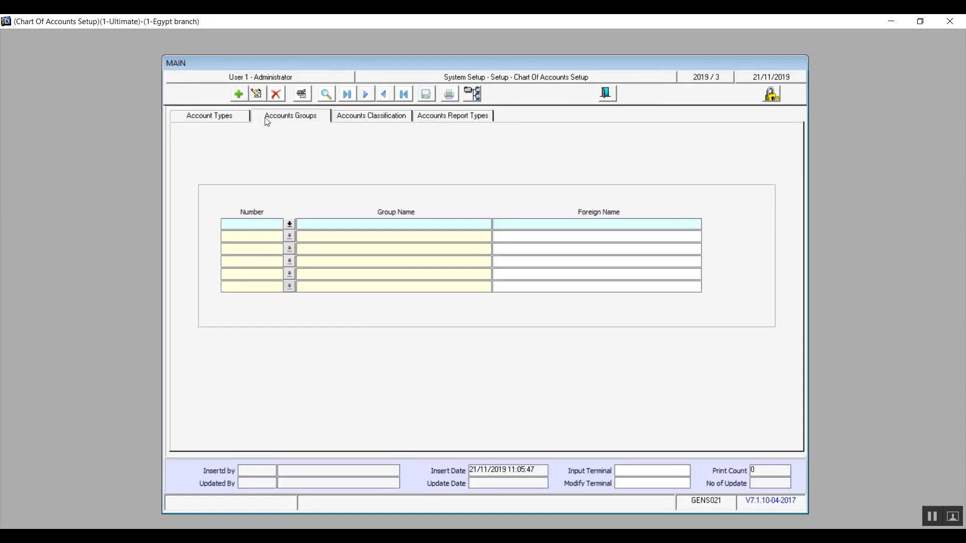
left_click(213, 120)
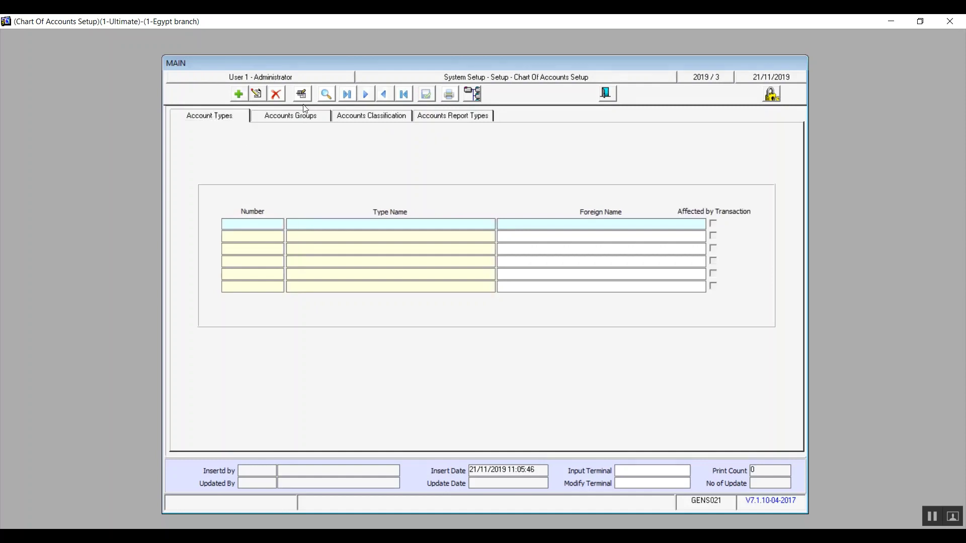
left_click(297, 120)
left_click(373, 120)
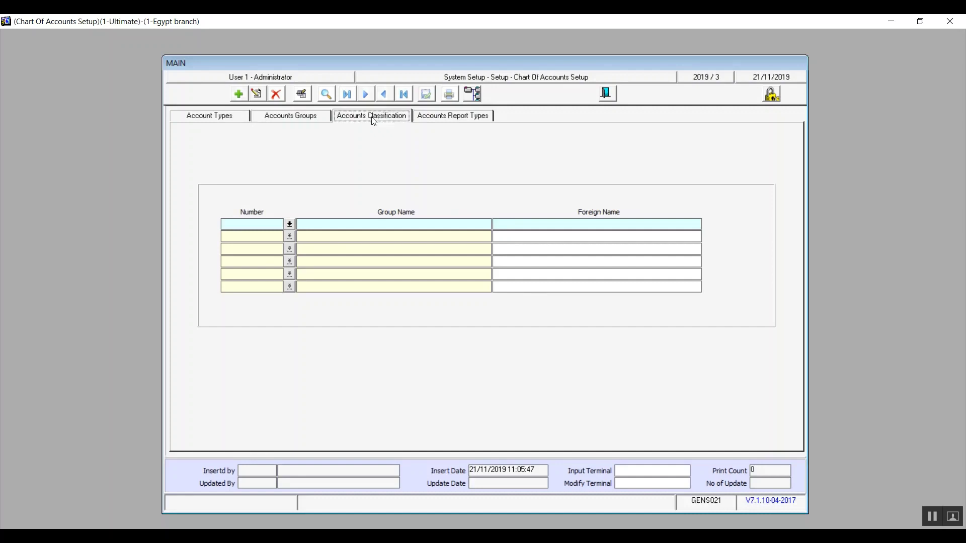
left_click(440, 124)
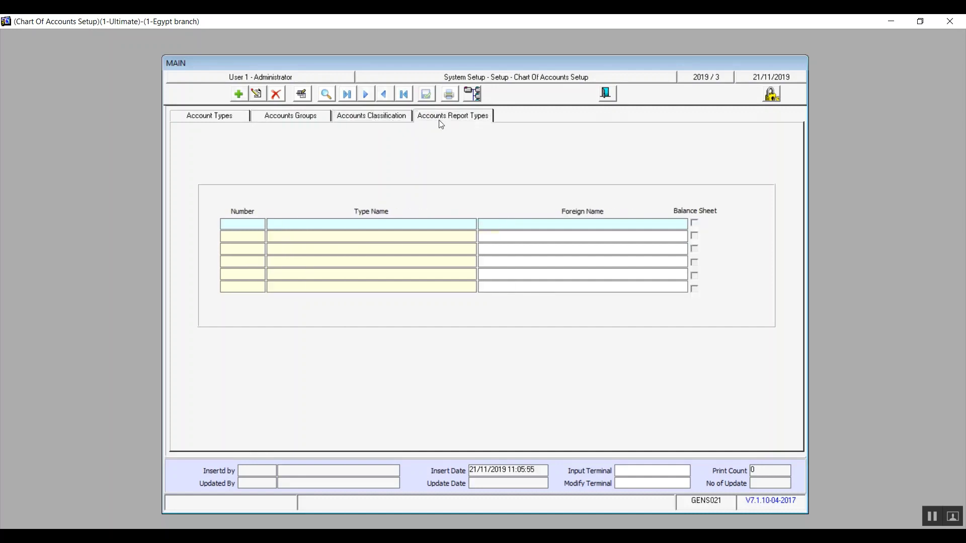
Add account types 1 "Main" and 2 "Sub account", marking Main as affected by transaction
left_click(223, 120)
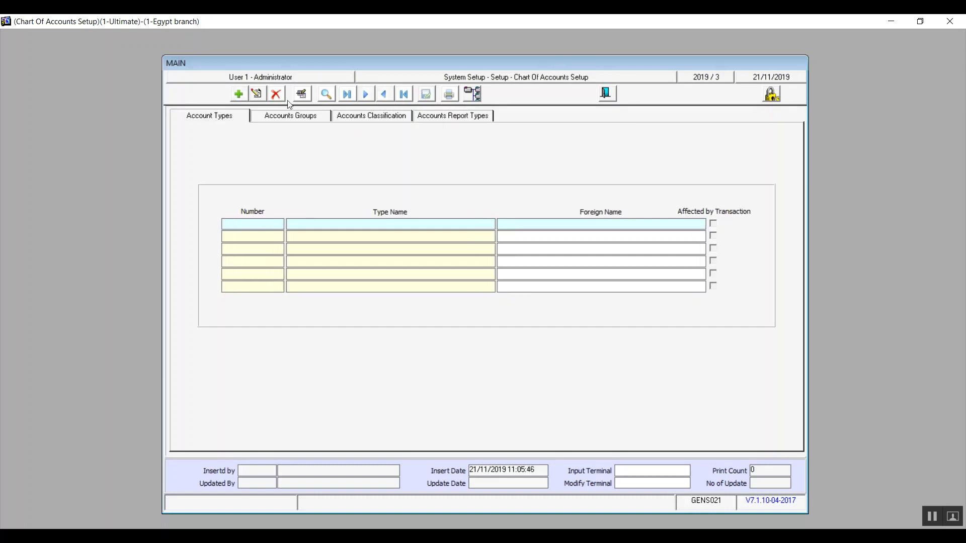
left_click(239, 94)
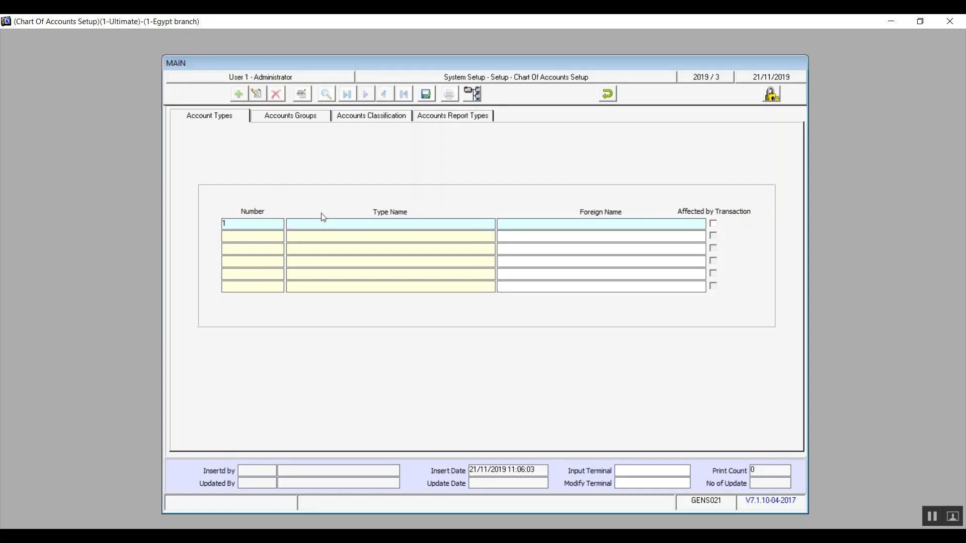
type("Main")
left_click(262, 237)
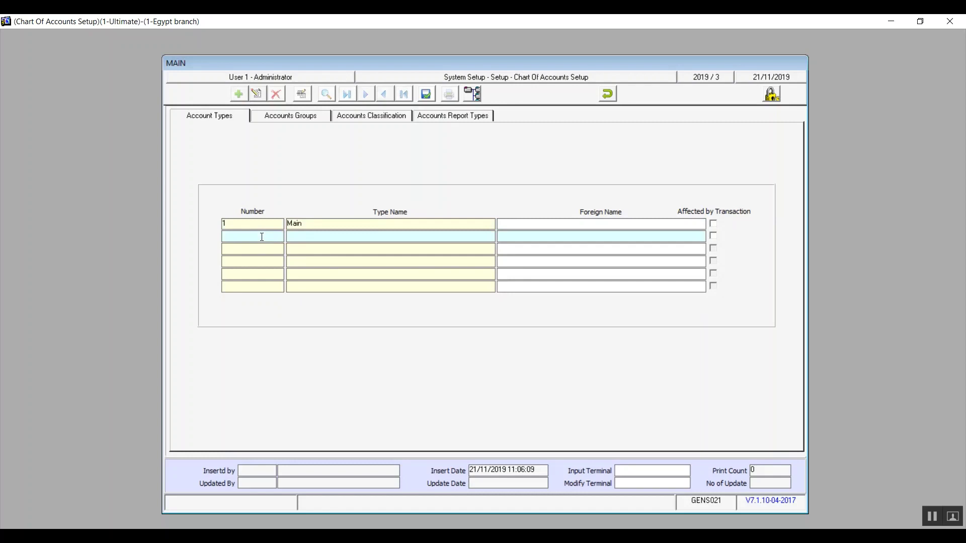
type("2")
type("S")
type("ub ac")
type("count")
left_click(712, 222)
left_click(713, 223)
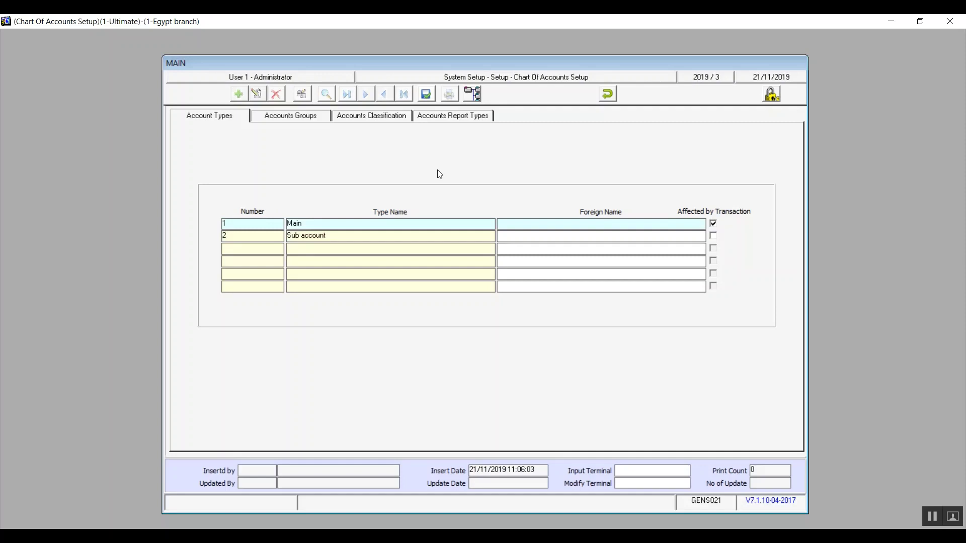
Go through the accounts groups, classification and report types pages, trying row numbers 1 and 2 in the classification list
left_click(310, 118)
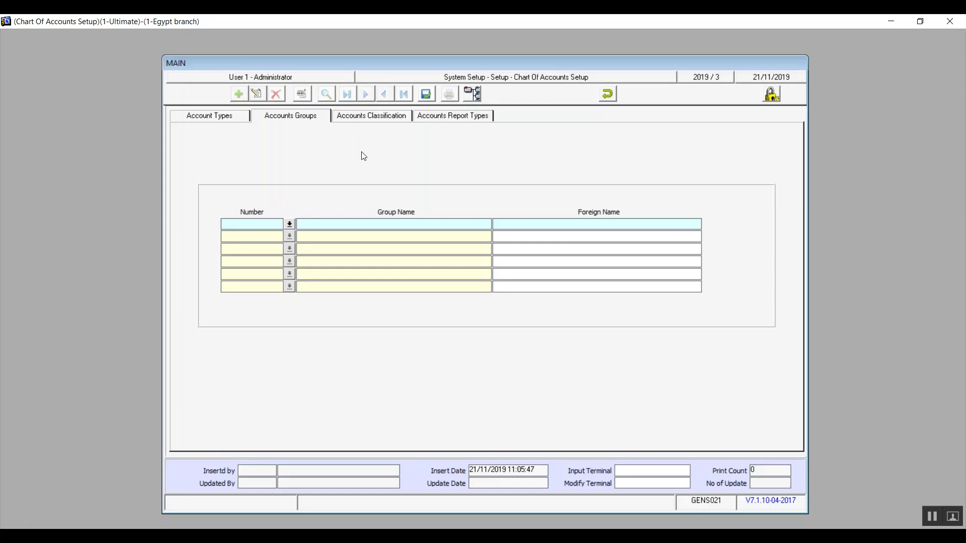
left_click(362, 121)
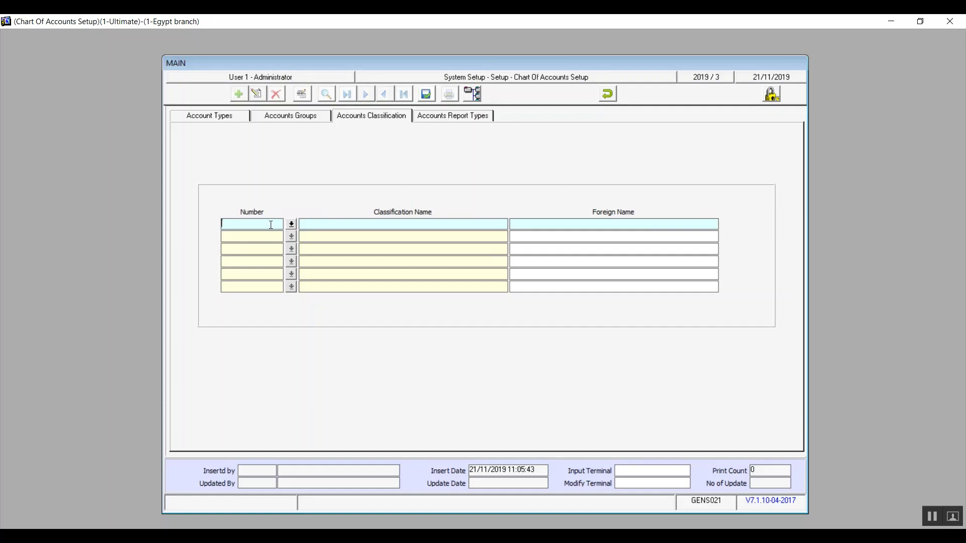
type("1")
left_click(441, 117)
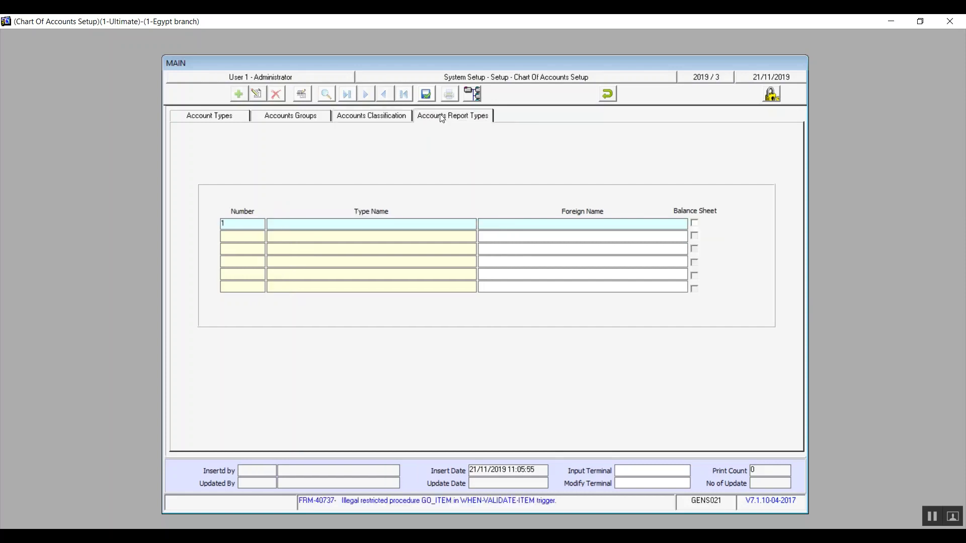
left_click(398, 119)
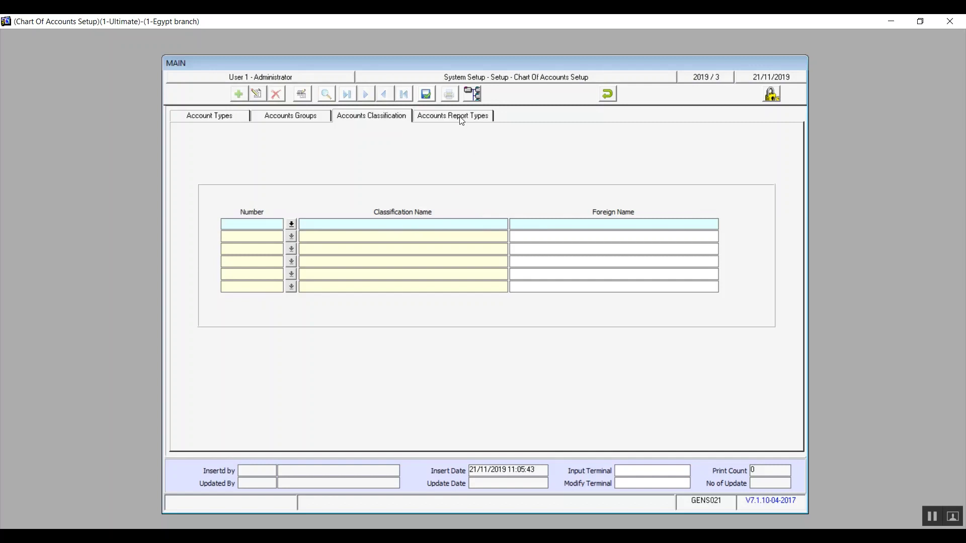
left_click(225, 118)
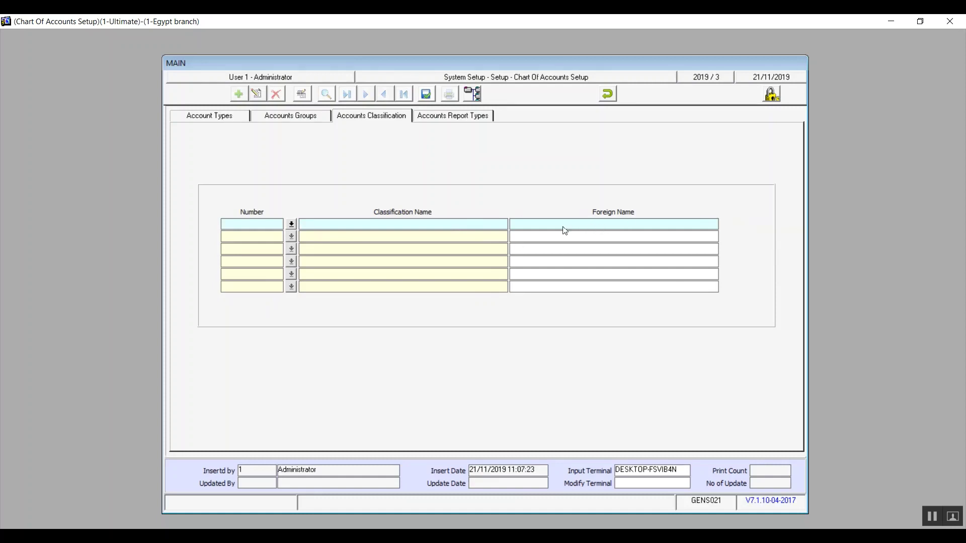
left_click(267, 237)
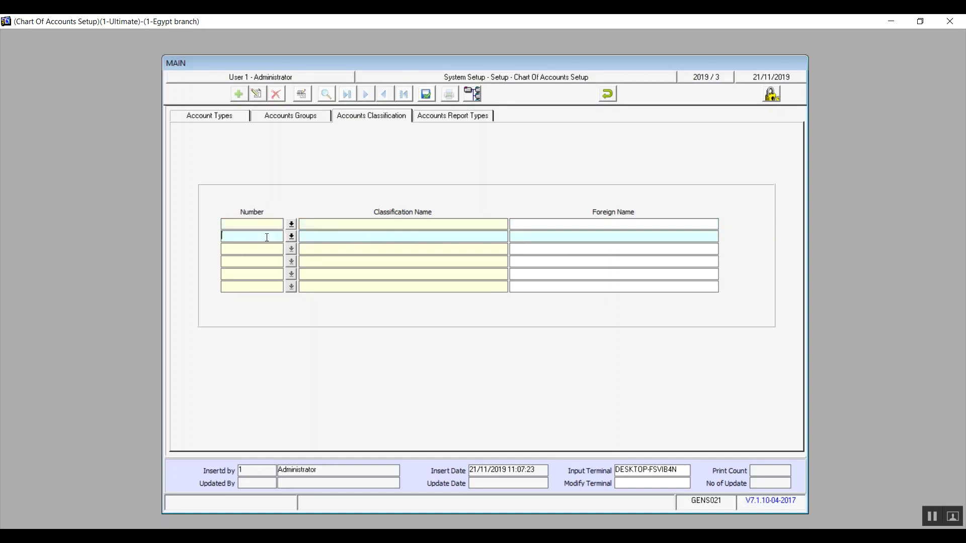
type("2")
key("BackSpace")
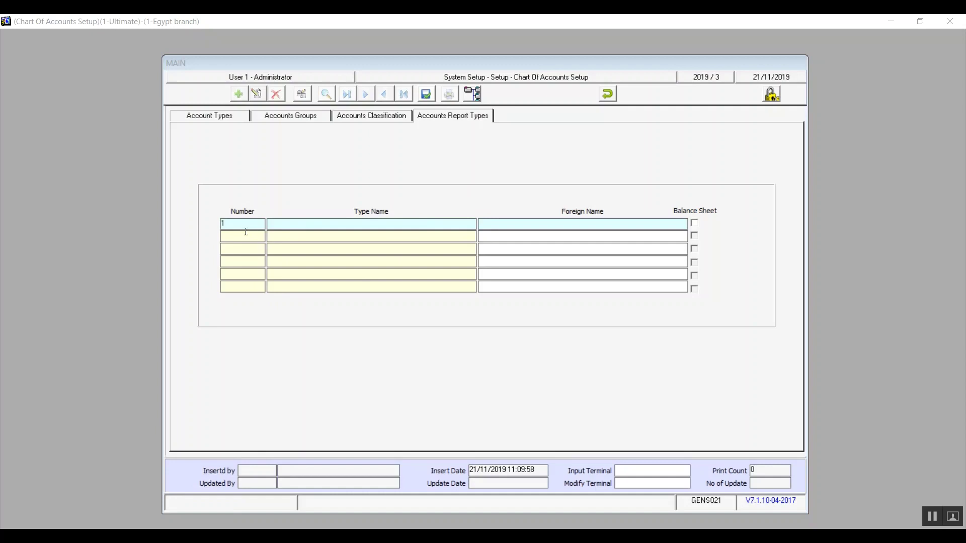
Name report type 1 "Balance Sheet" with the same foreign name, flag it as balance sheet, and save it
left_click(281, 225)
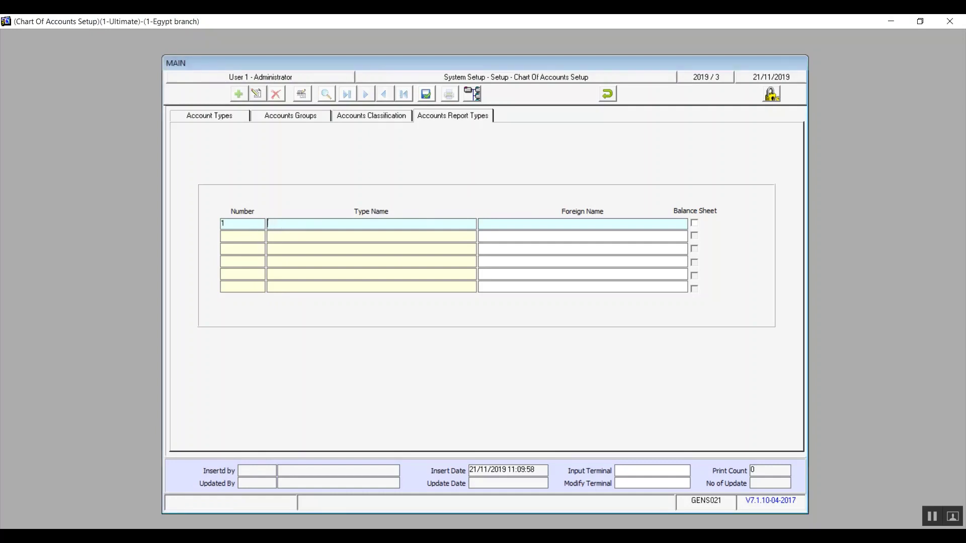
type("Balance Sheet")
left_click_drag(360, 223, 237, 223)
key("ctrl+c")
left_click(505, 225)
key("ctrl+v")
left_click(695, 223)
left_click(431, 100)
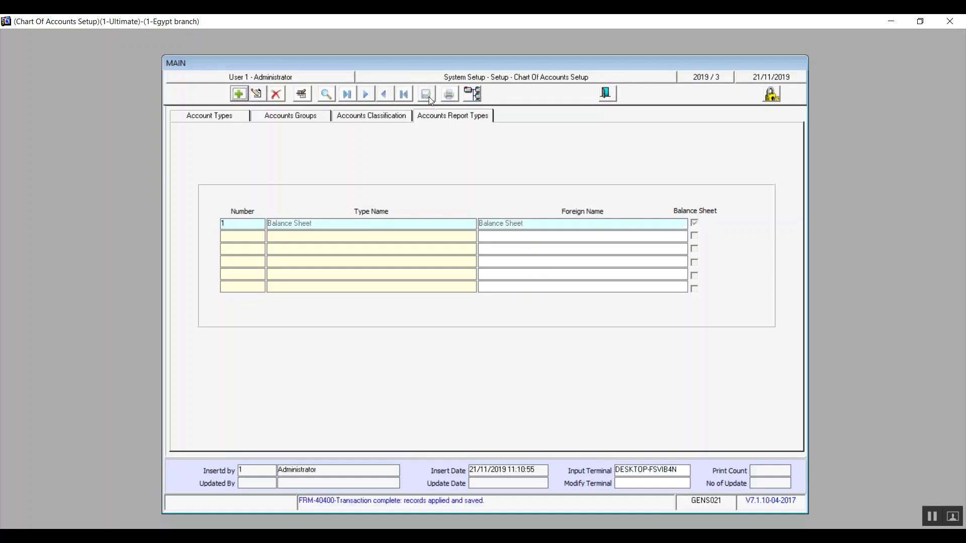
Add report type 2 "Income statement" with the same foreign name, save it, and close Chart Of Accounts Setup
left_click(239, 95)
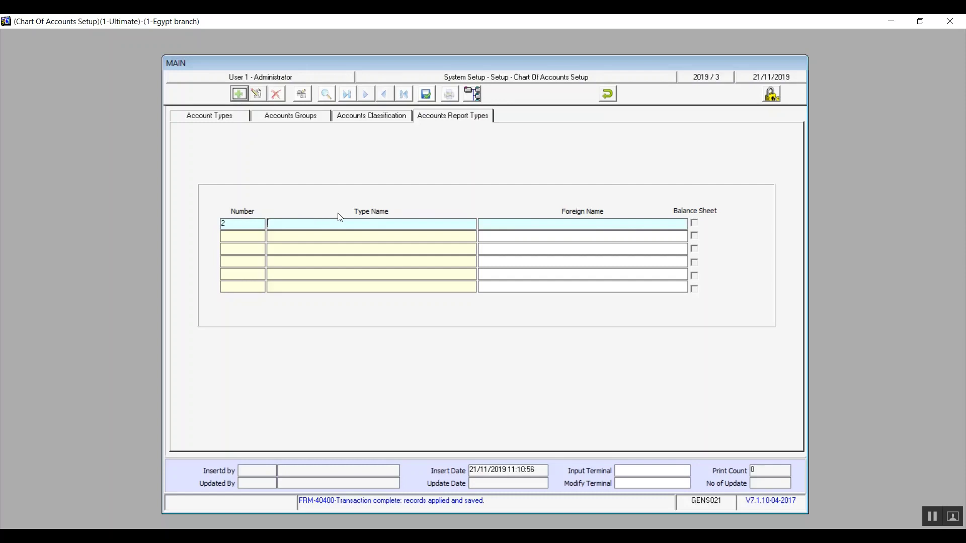
type("Income statemen")
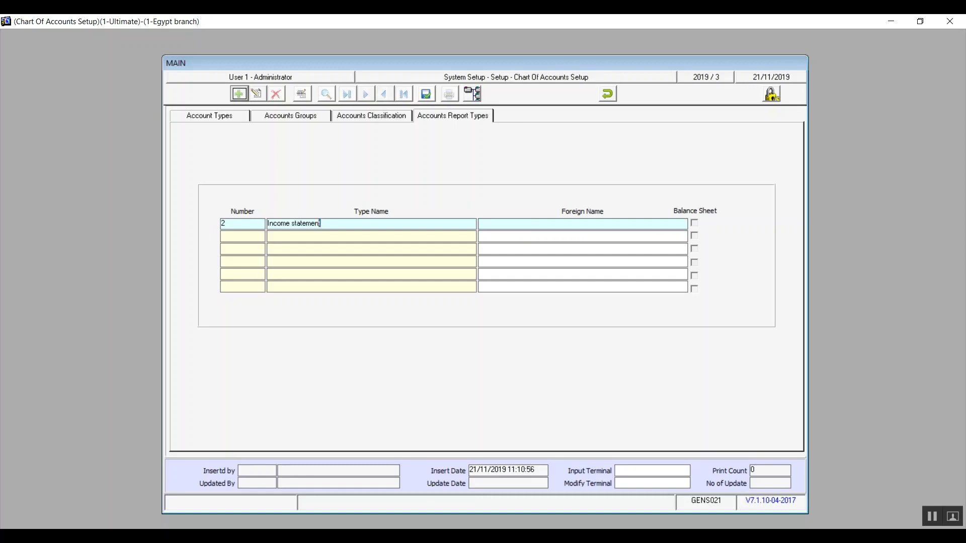
type("t")
key("shift+Left")
key("shift+Left")
key("shift+Left")
key("shift+Left")
key("shift+Left")
key("shift+Left")
key("shift+Left")
key("shift+Left")
key("shift+Left")
key("shift+Left")
key("shift+Left")
key("shift+Left")
key("shift+Left")
key("shift+Left")
key("shift+Left")
key("shift+Left")
key("ctrl+v")
key("ctrl+z")
key("ctrl+c")
key("Tab")
key("ctrl+v")
left_click(427, 94)
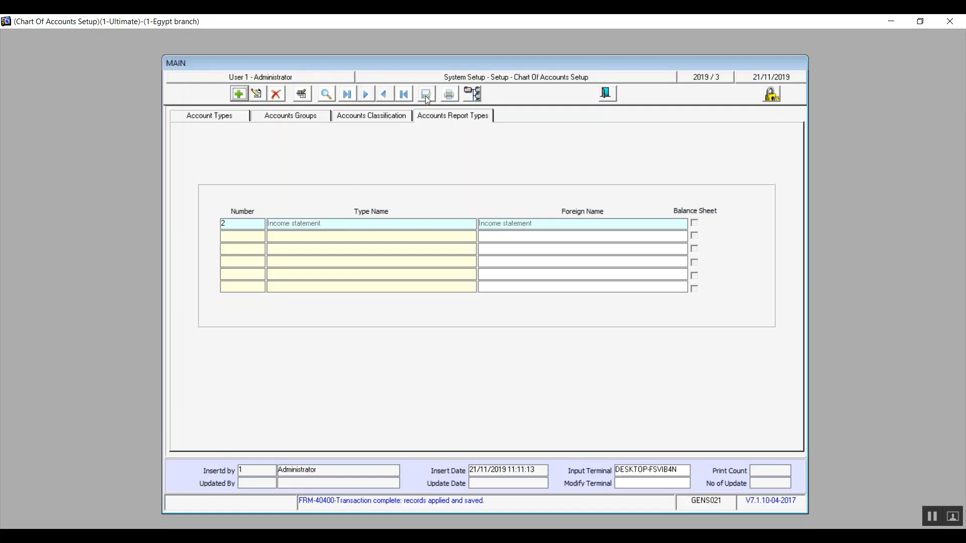
left_click(606, 93)
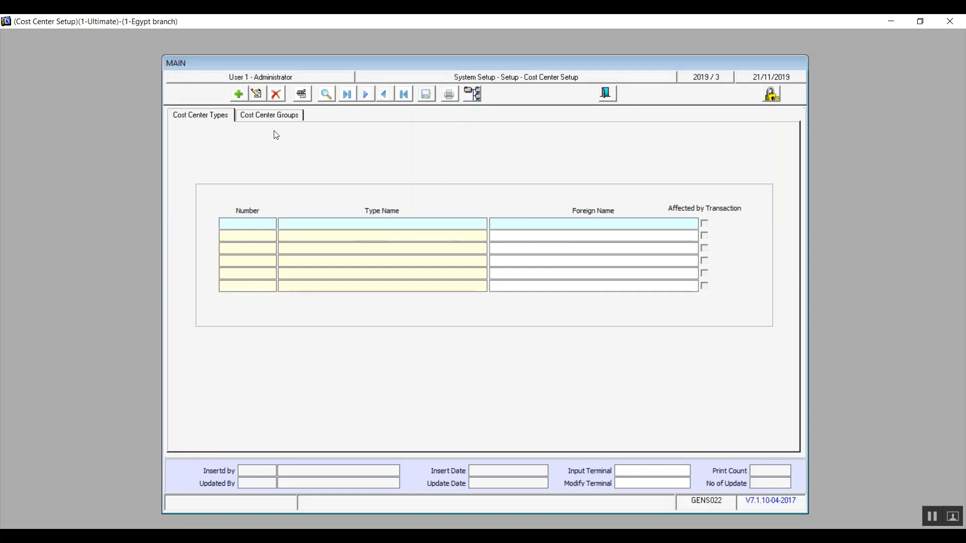
left_click(238, 94)
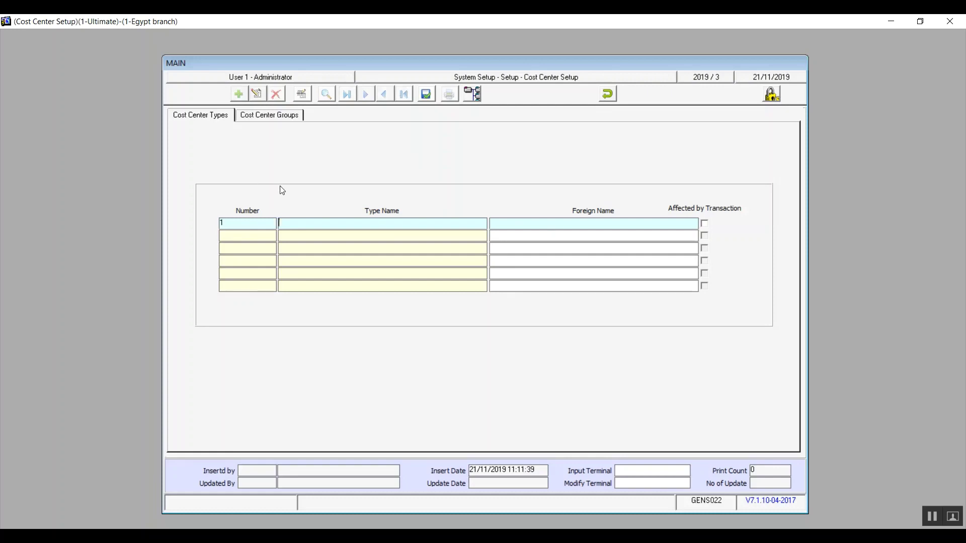
type("mAl")
key("BackSpace")
key("BackSpace")
key("BackSpace")
left_click(283, 117)
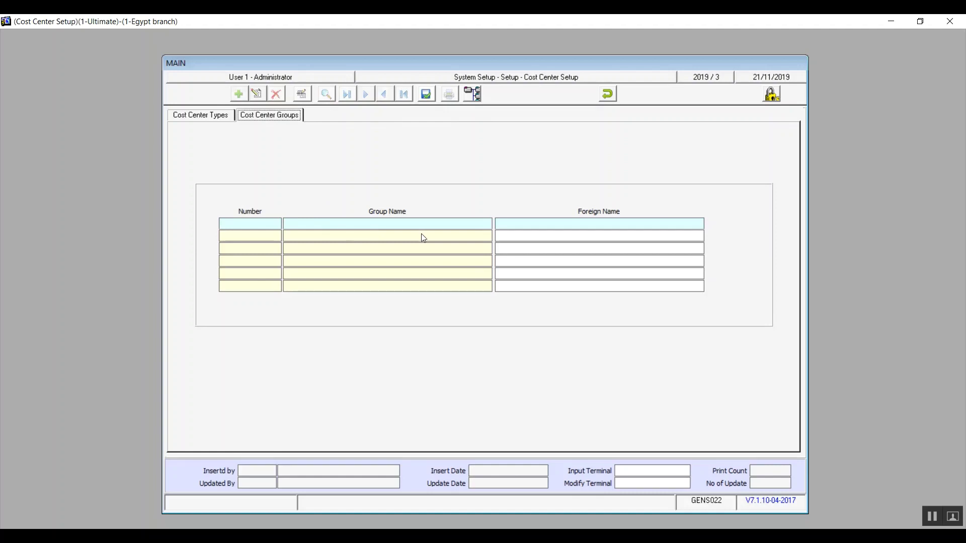
left_click(229, 118)
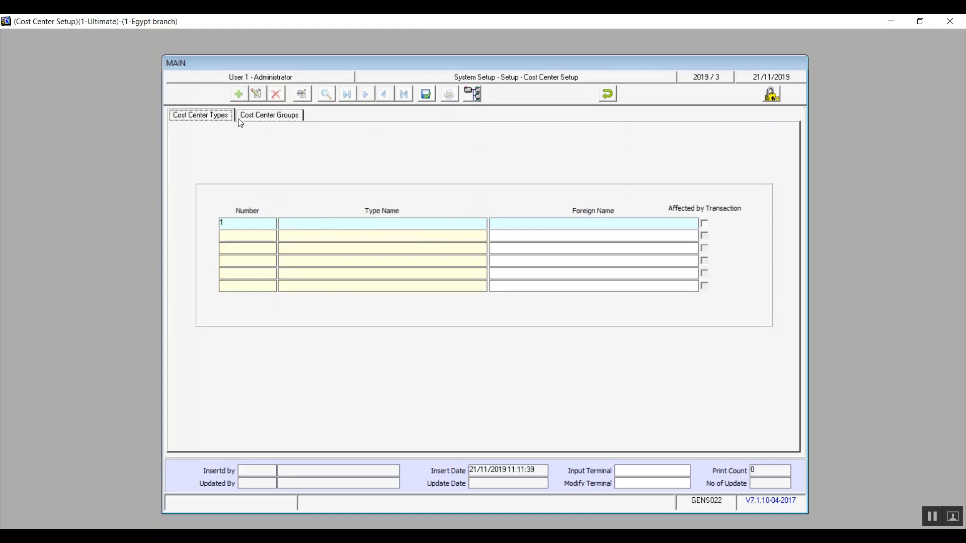
left_click(257, 117)
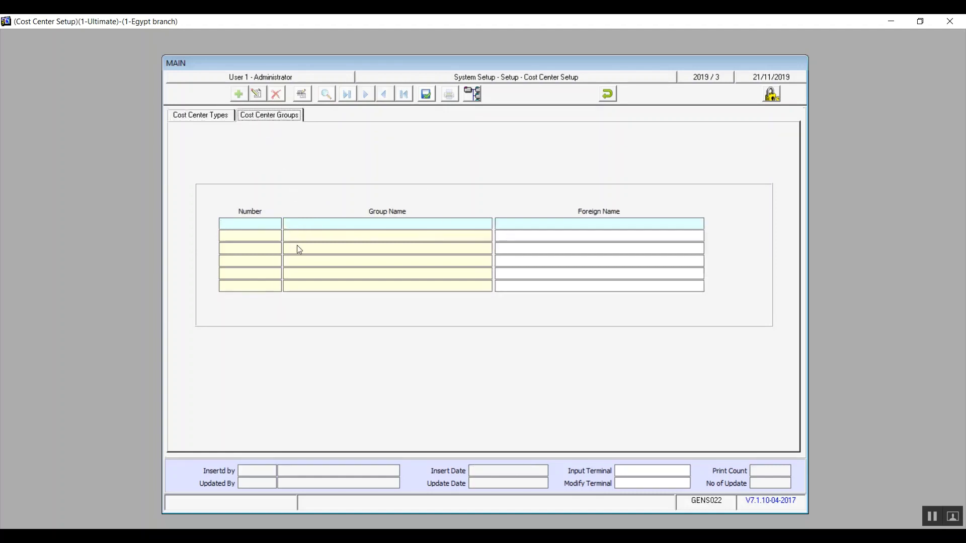
left_click(208, 119)
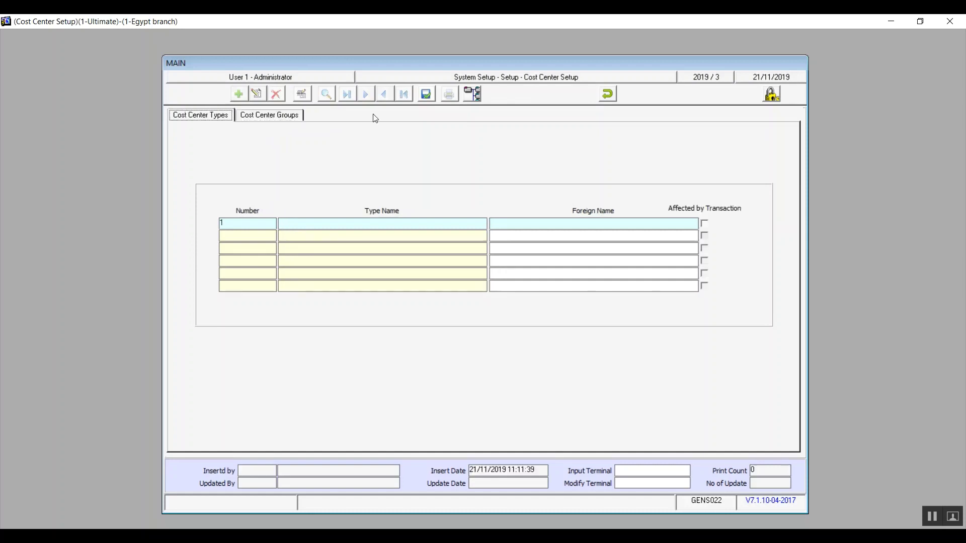
left_click(609, 93)
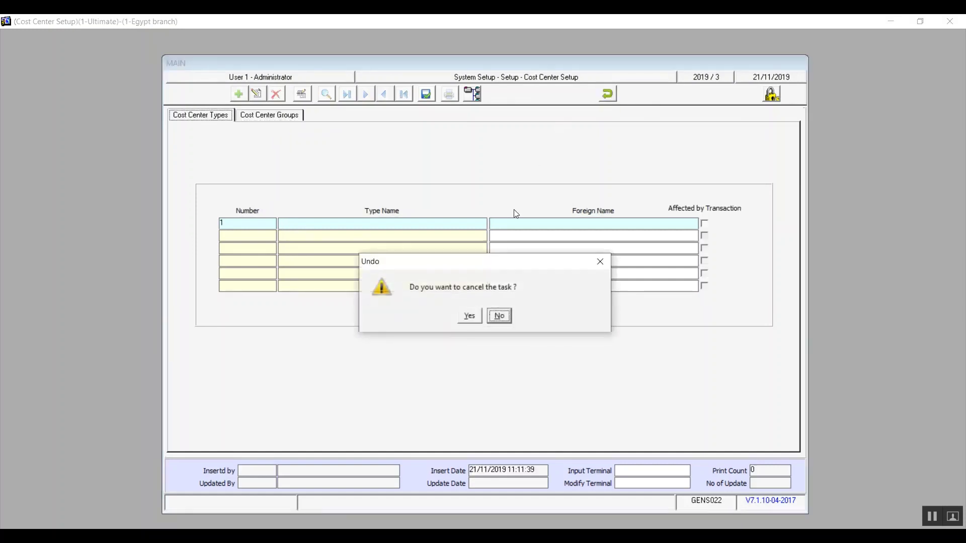
left_click(470, 315)
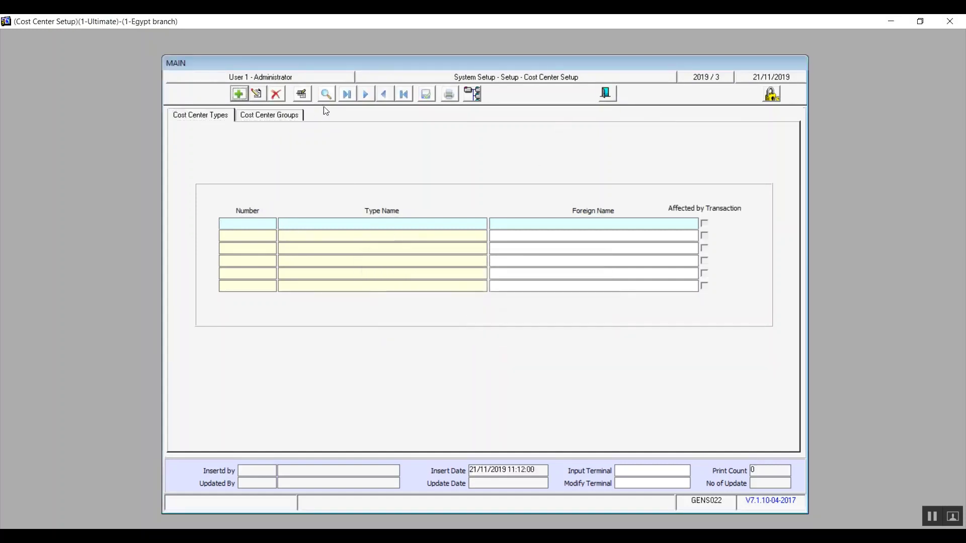
left_click(607, 94)
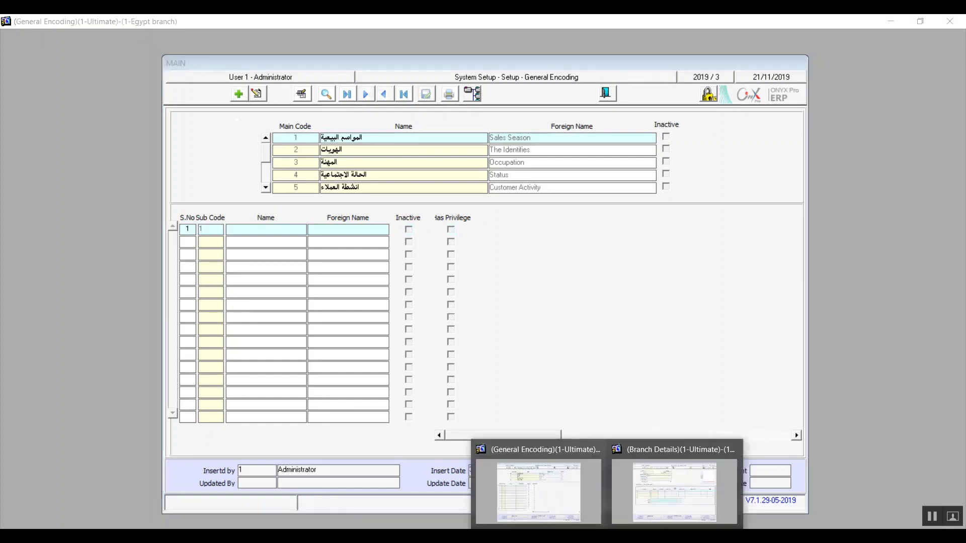
Check the Doc Type options in Branch Details, then open main code 8, Branch Documents, for editing in General Encoding
left_click(669, 487)
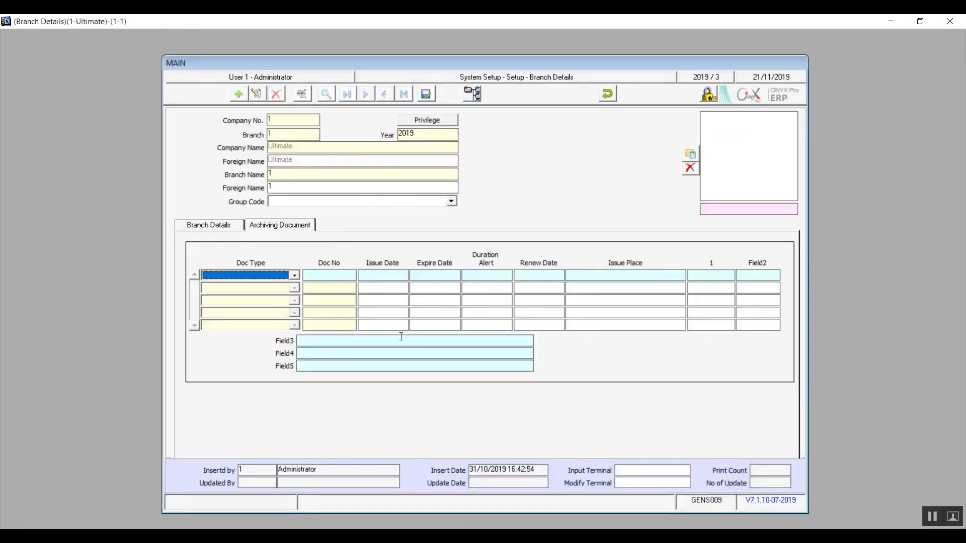
left_click(295, 275)
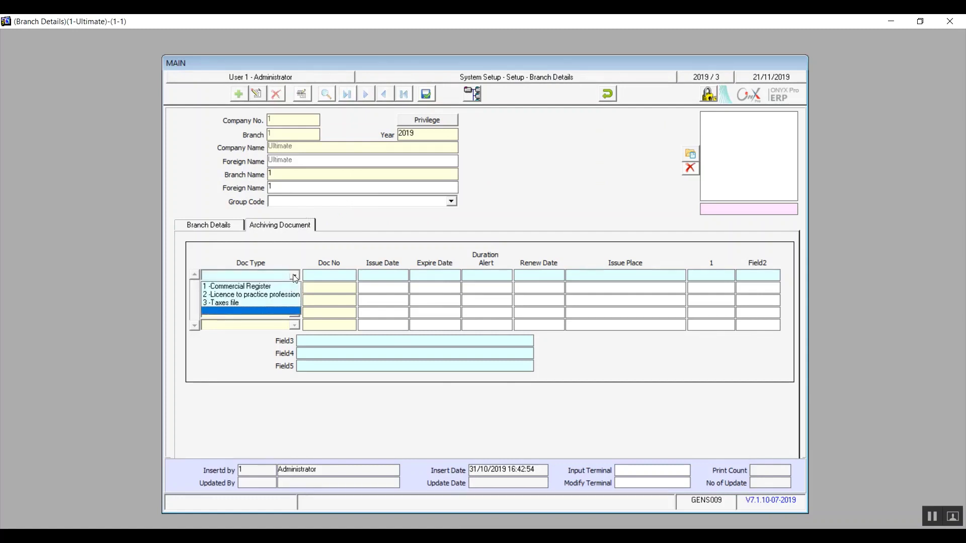
left_click(607, 536)
left_click(560, 478)
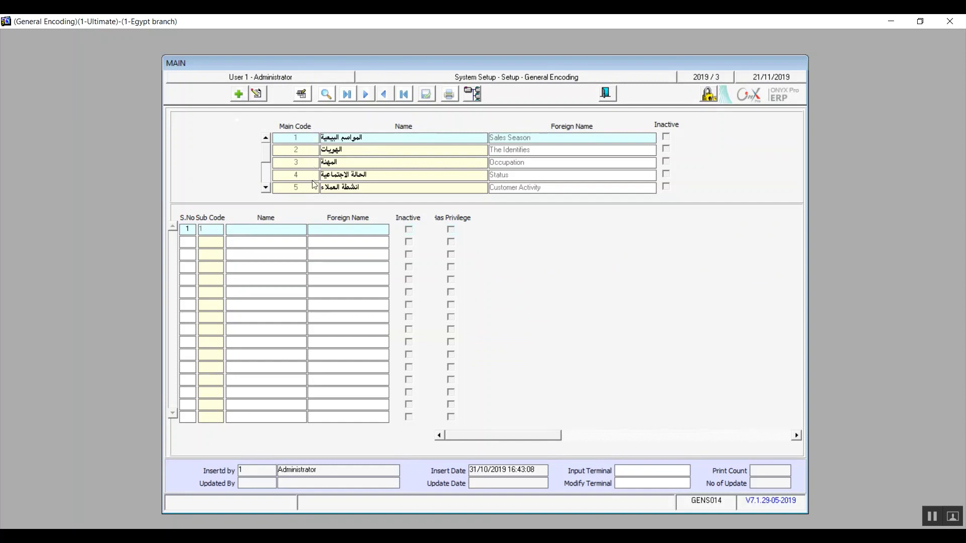
left_click(265, 178)
left_click(352, 175)
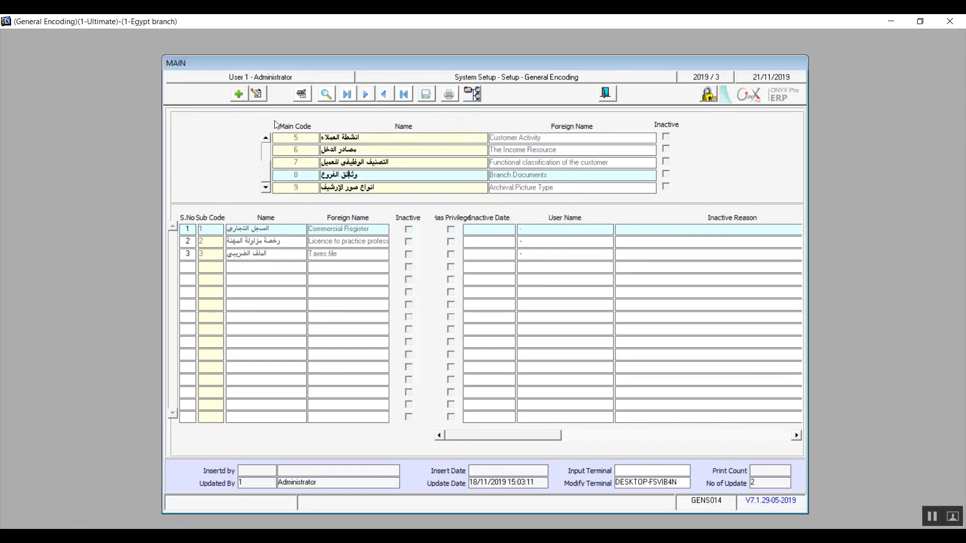
left_click(256, 93)
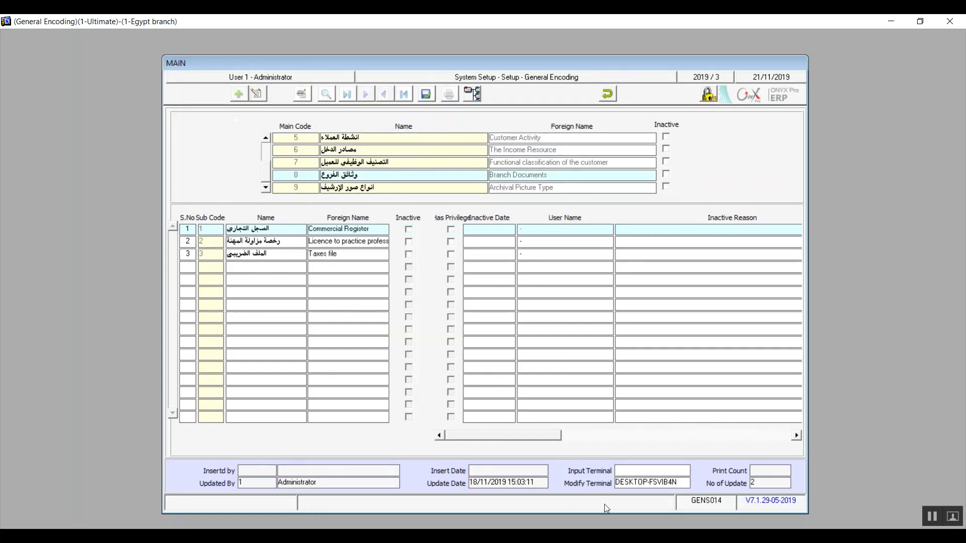
Switch back to Branch Details and compare its archiving Doc Type options with the Branch Documents codes
left_click(606, 536)
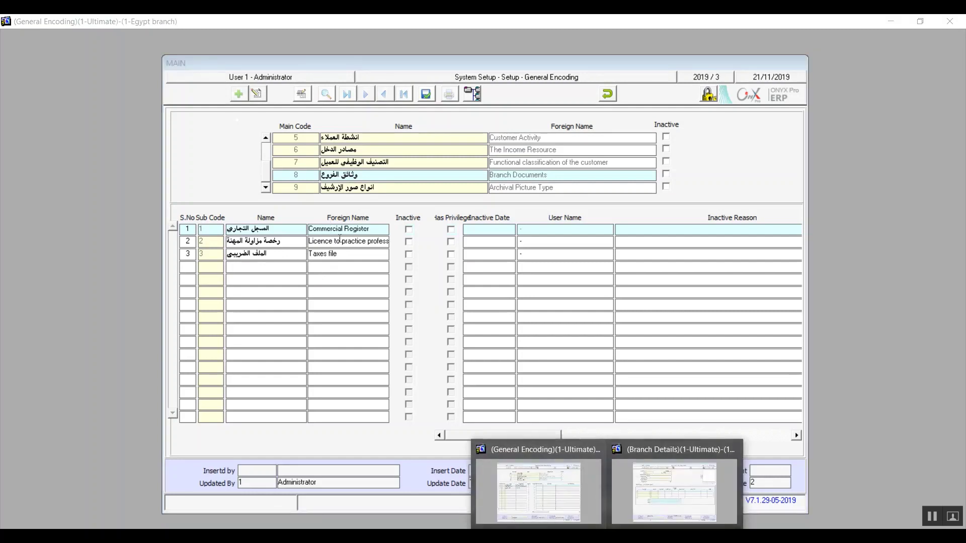
left_click(675, 485)
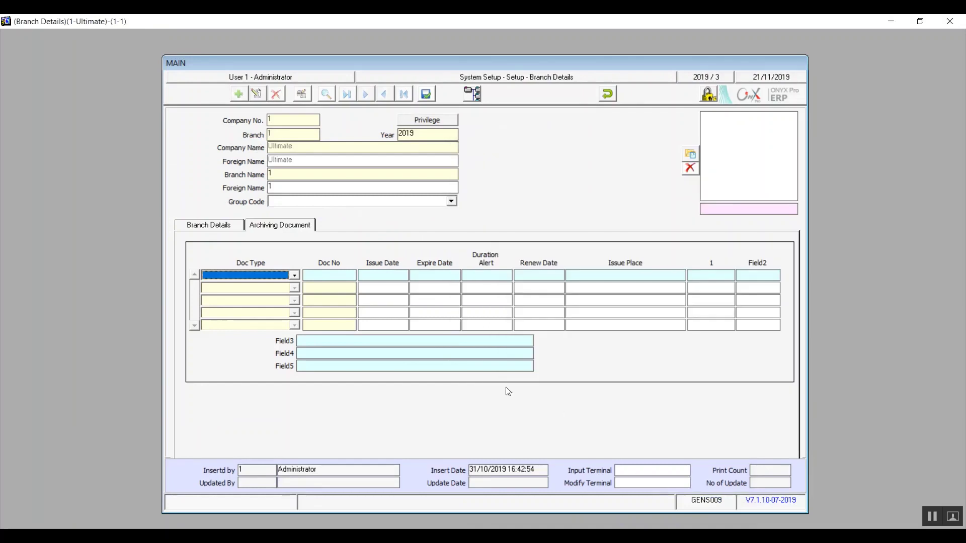
left_click(295, 276)
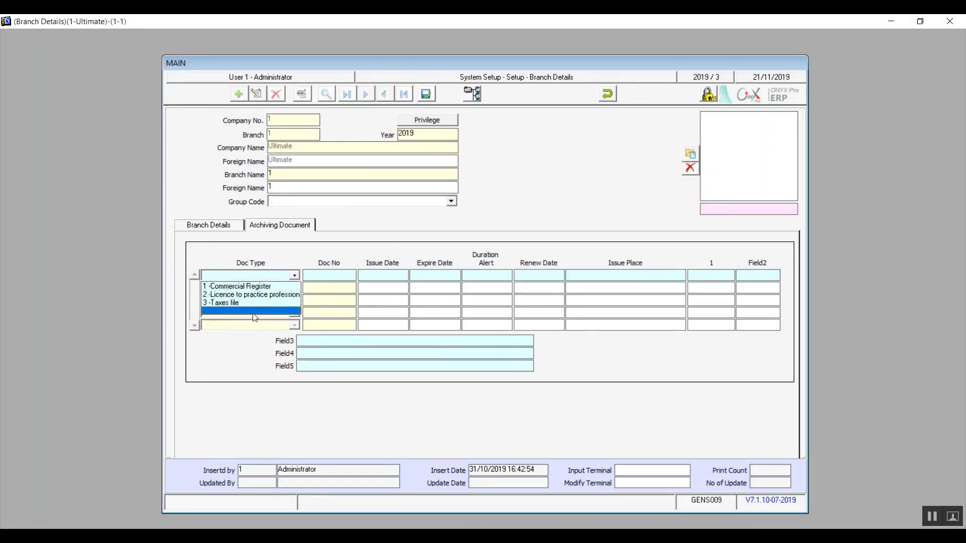
left_click(602, 518)
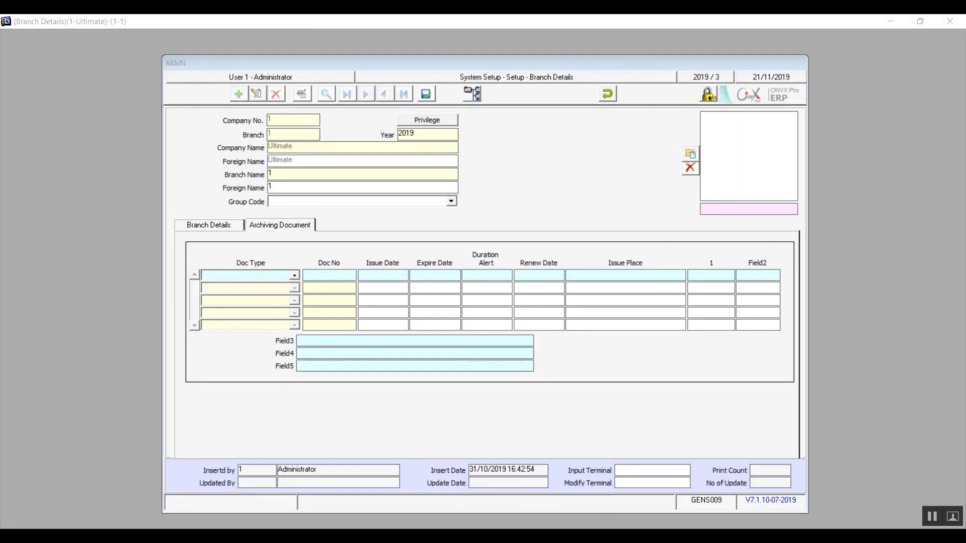
left_click(668, 508)
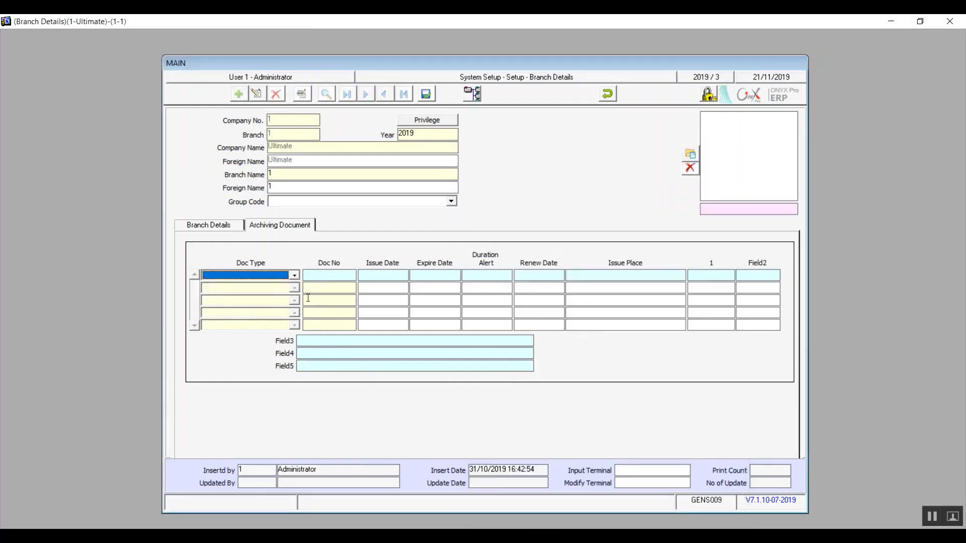
Add sub code 4 to Branch Documents in General Encoding, named "رقم التسجيل الضريبي" with foreign name "Tax Record No", and save it
left_click(294, 276)
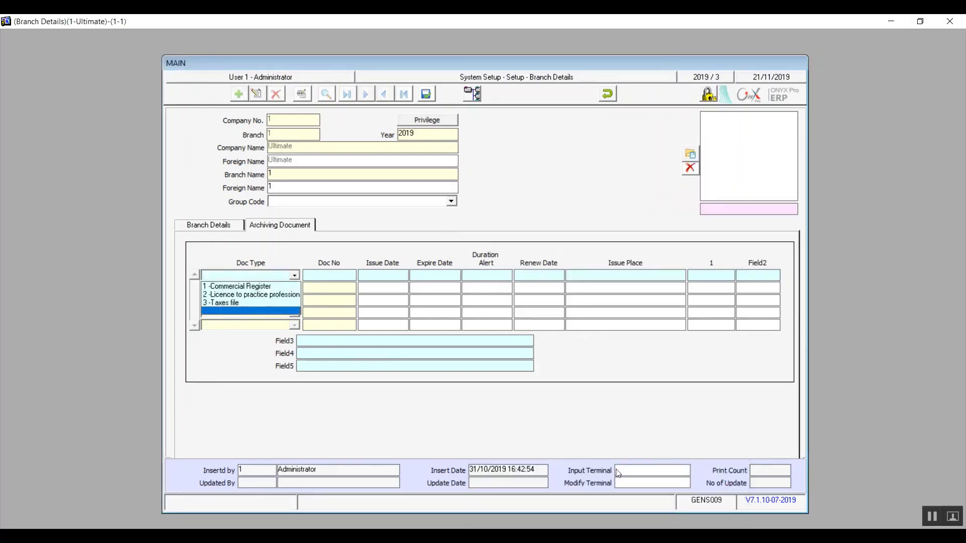
left_click(622, 519)
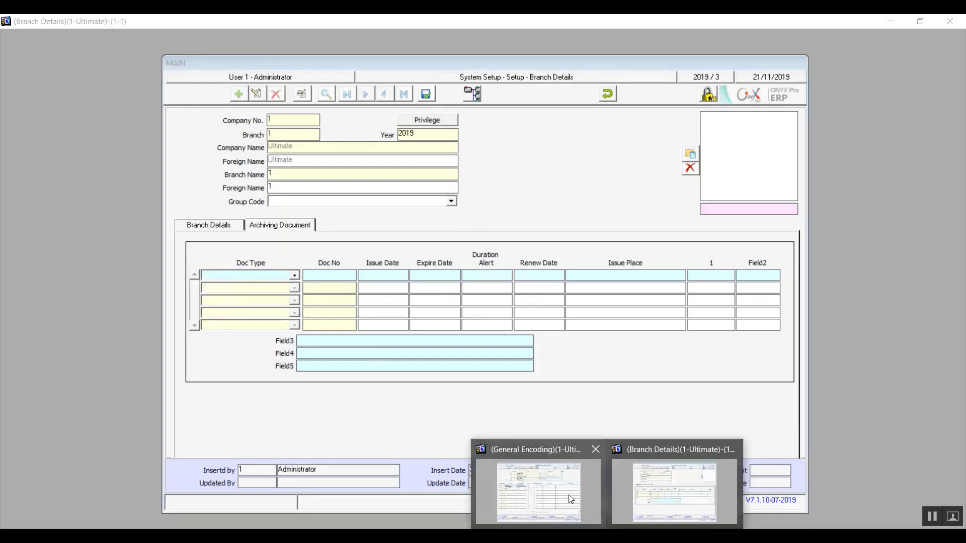
left_click(572, 500)
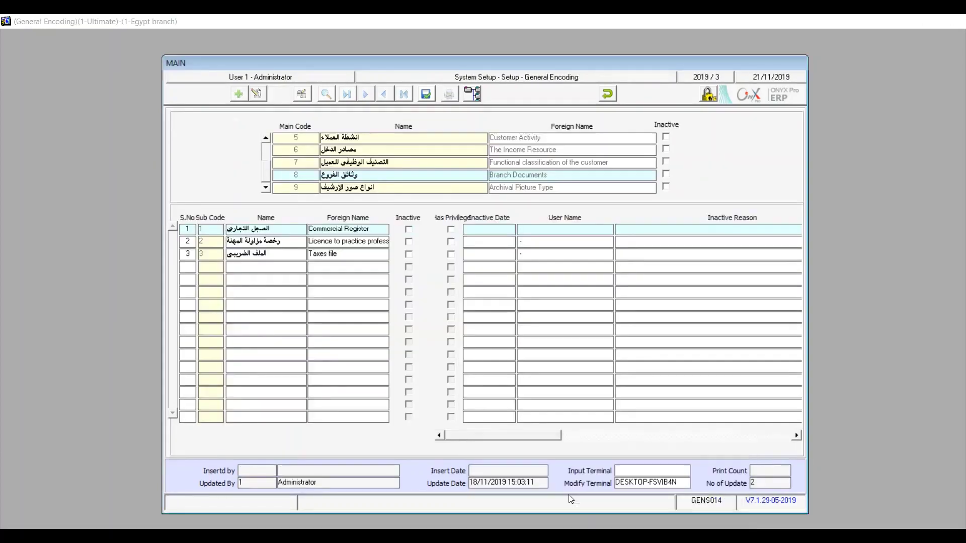
left_click(244, 267)
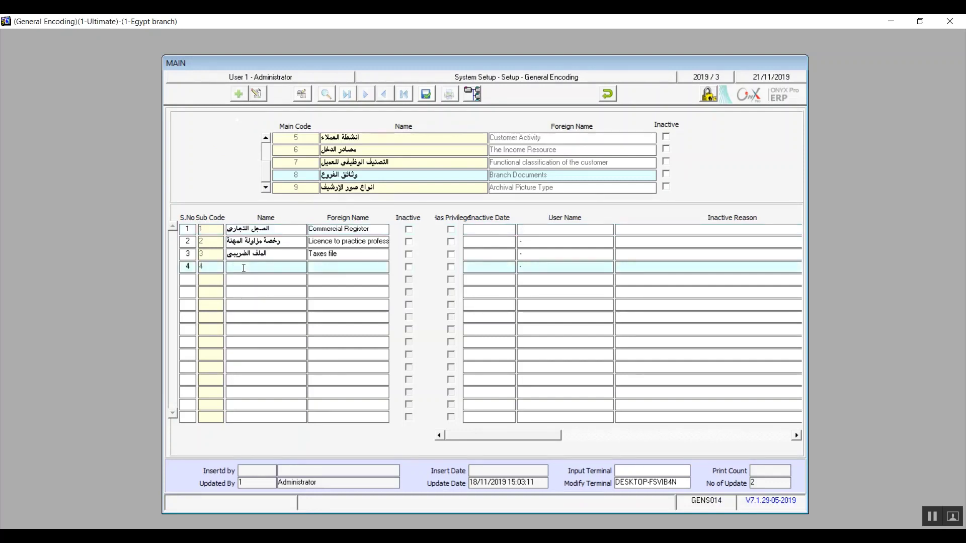
type("رقم التسجيل الضريبي")
key("BackSpace")
key("BackSpace")
key("BackSpace")
type("Tax Record")
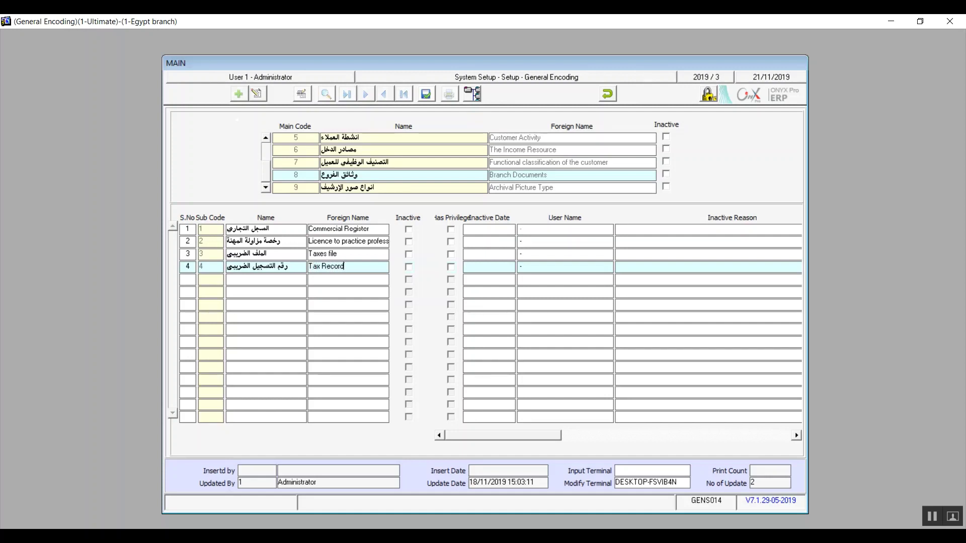
type(" No")
left_click(428, 94)
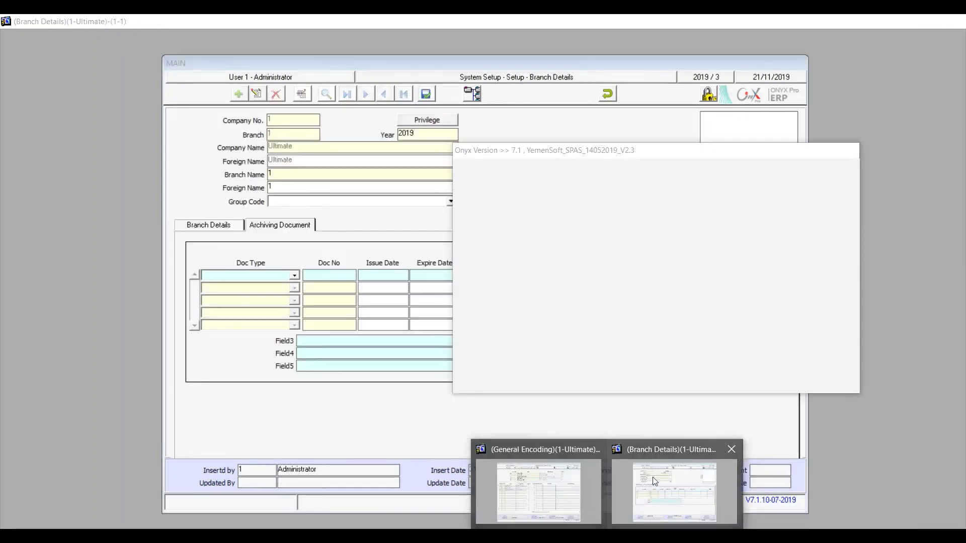
Switch to Branch Details, cancel its pending edit, and close and reopen the screen
left_click(653, 477)
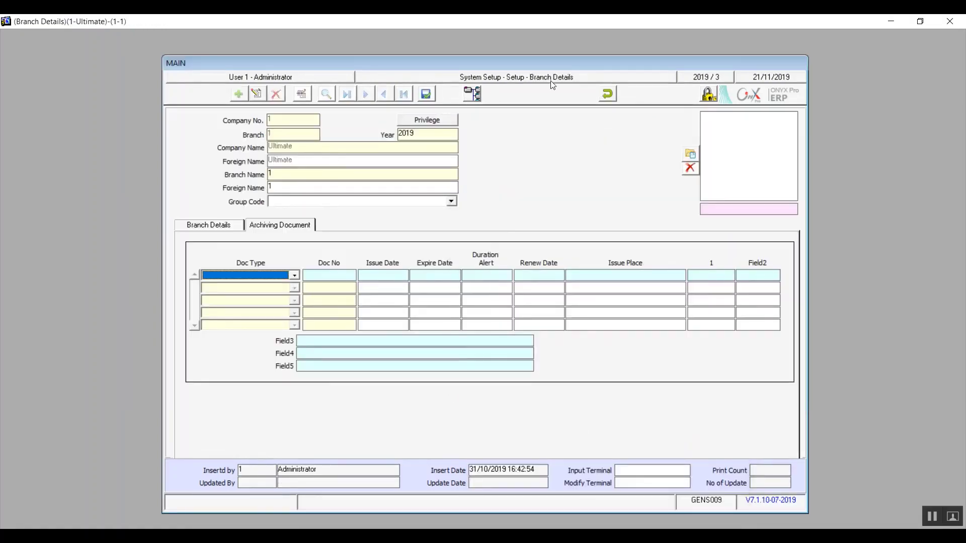
left_click(607, 95)
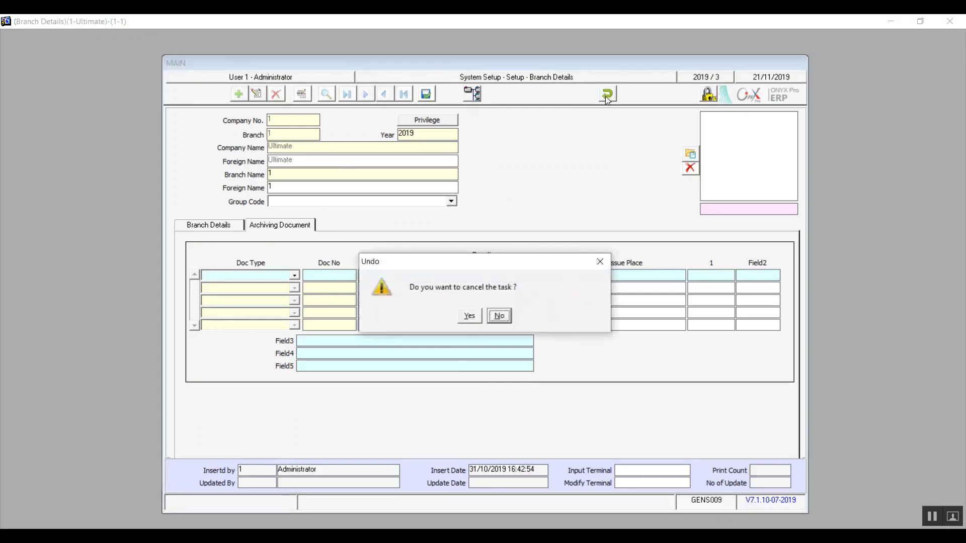
key("Left")
key("Return")
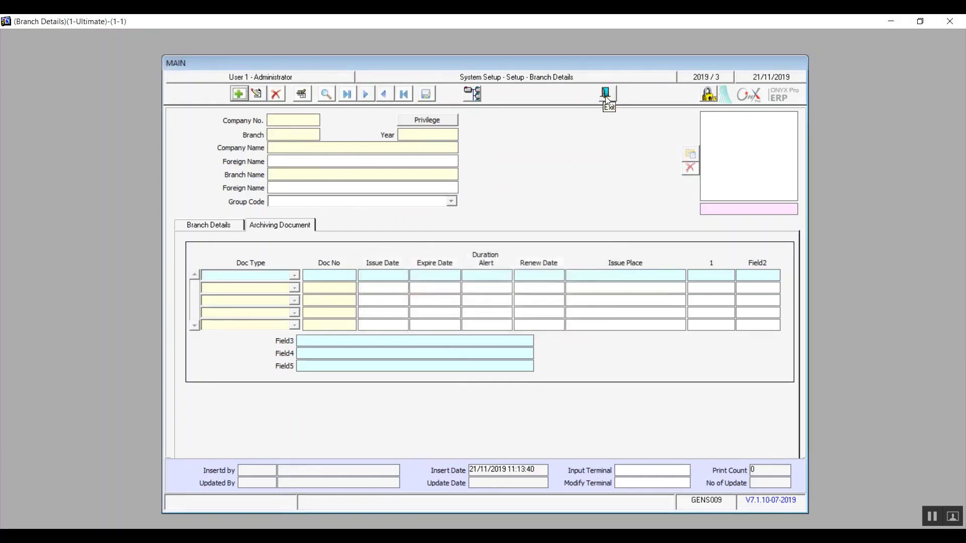
left_click(607, 94)
key("Return")
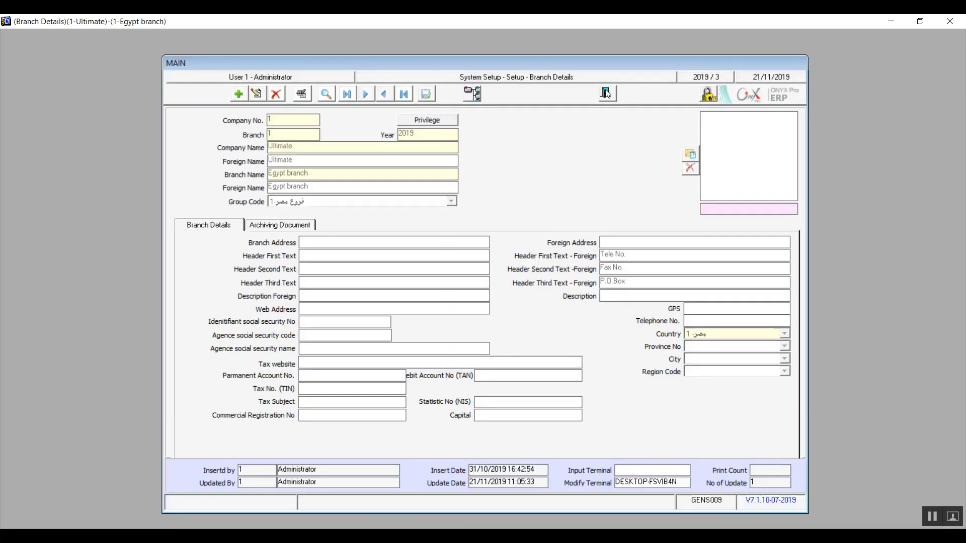
Open the Egypt branch's archiving documents for modification, check the Doc Type options, and close General Encoding
left_click(268, 227)
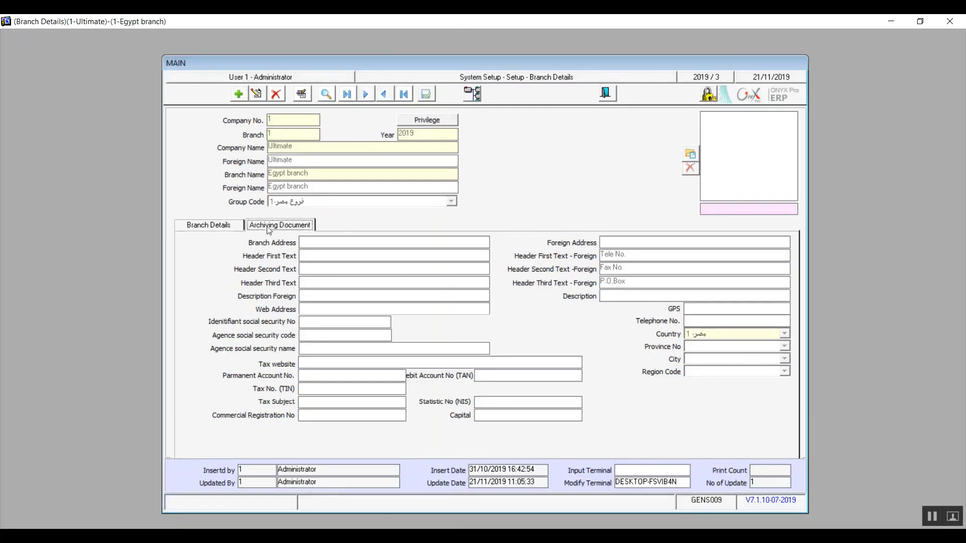
left_click(254, 97)
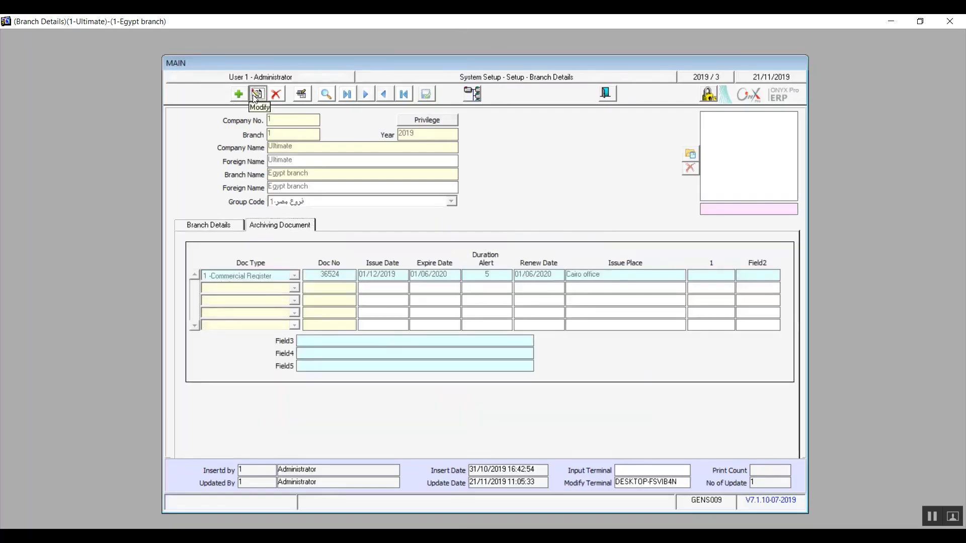
left_click(294, 276)
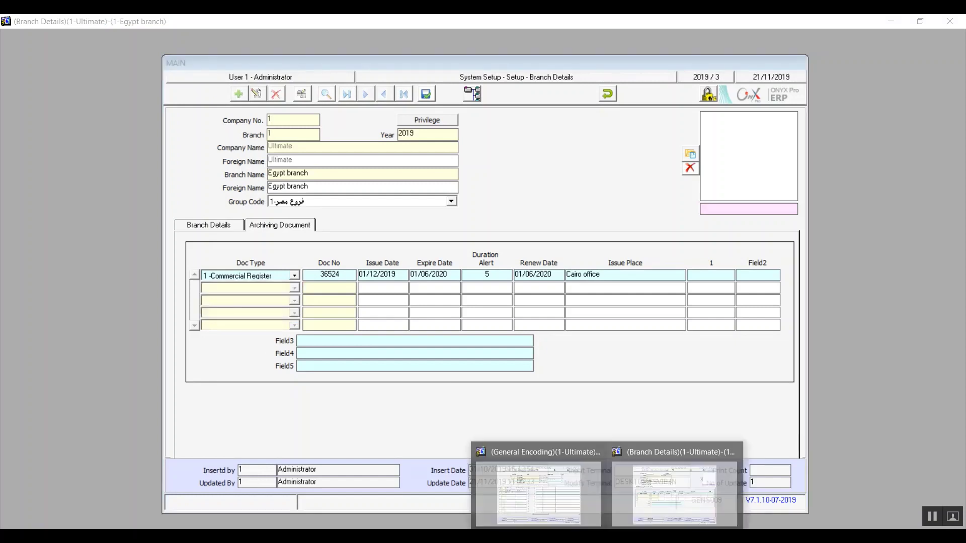
left_click(551, 497)
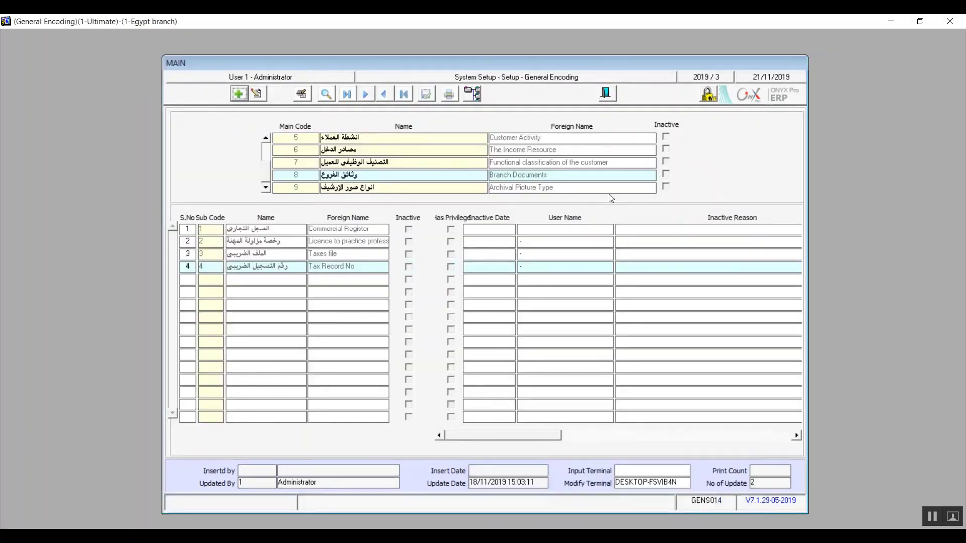
left_click(607, 93)
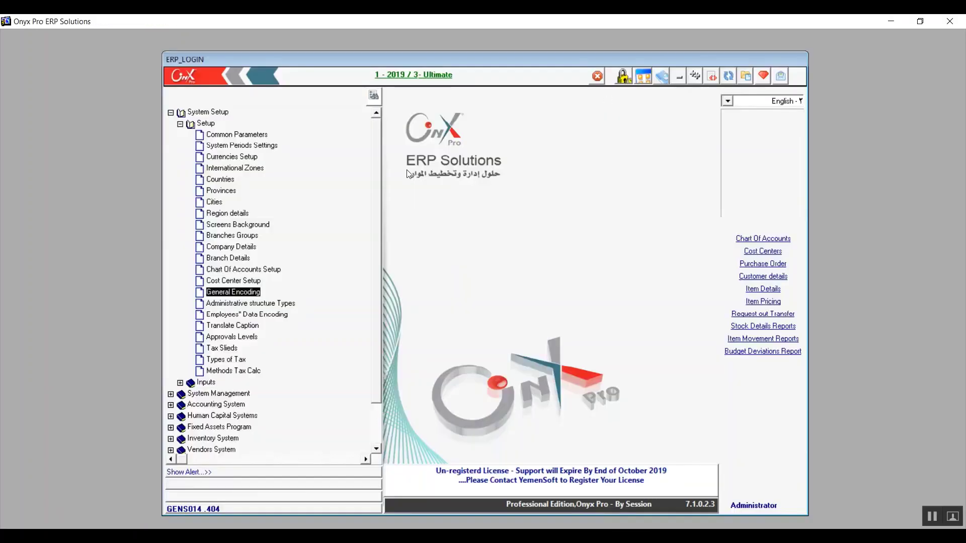
left_click(272, 305)
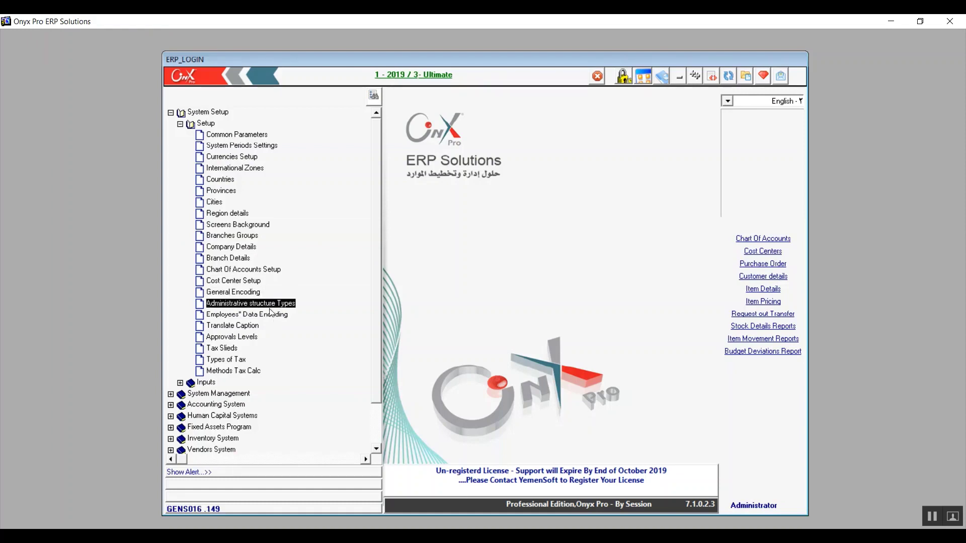
left_click(271, 313)
left_click(270, 306)
left_click(270, 312)
left_click(271, 306)
left_click(270, 312)
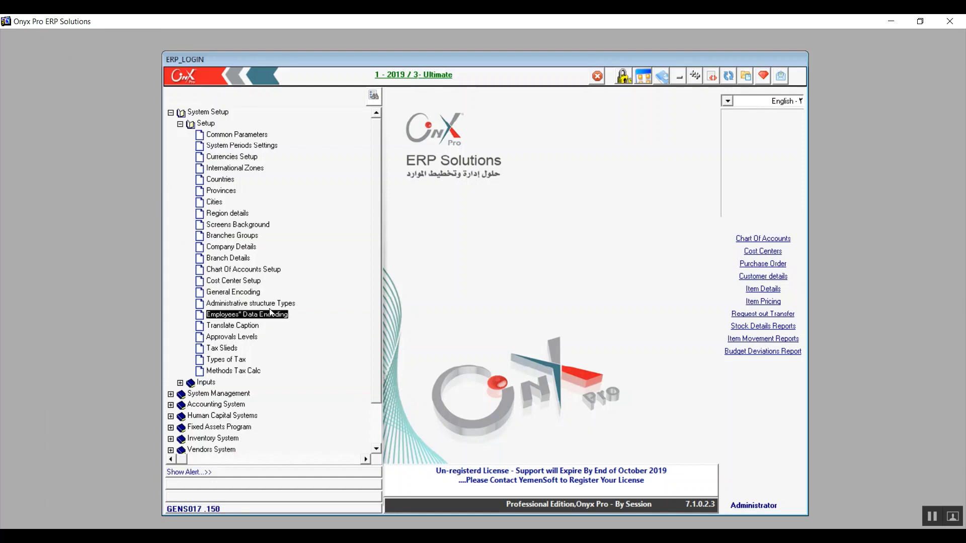
key("Up")
key("Down")
key("Up")
key("Down")
key("Up")
key("Down")
Open Translate Caption from System Setup and try to modify it without a screen loaded
key("Down")
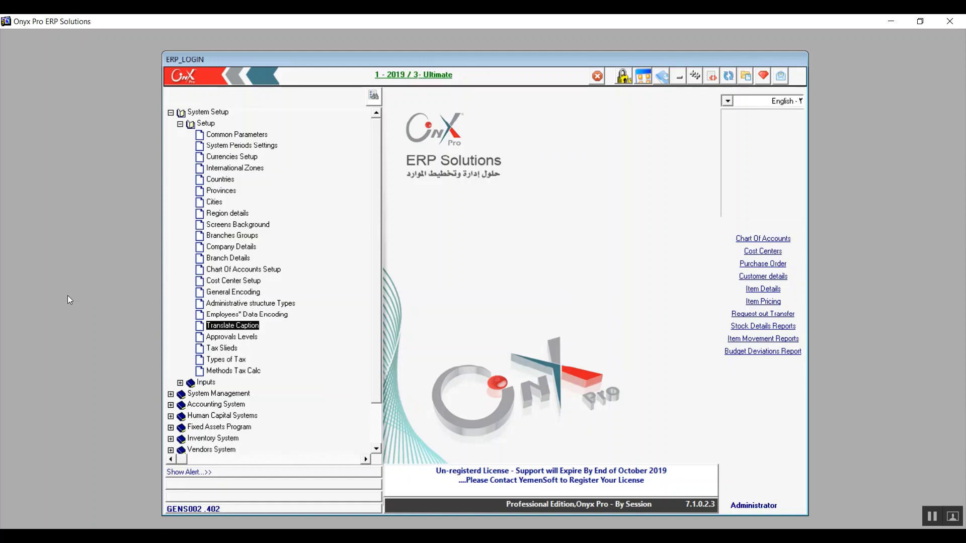
key("Return")
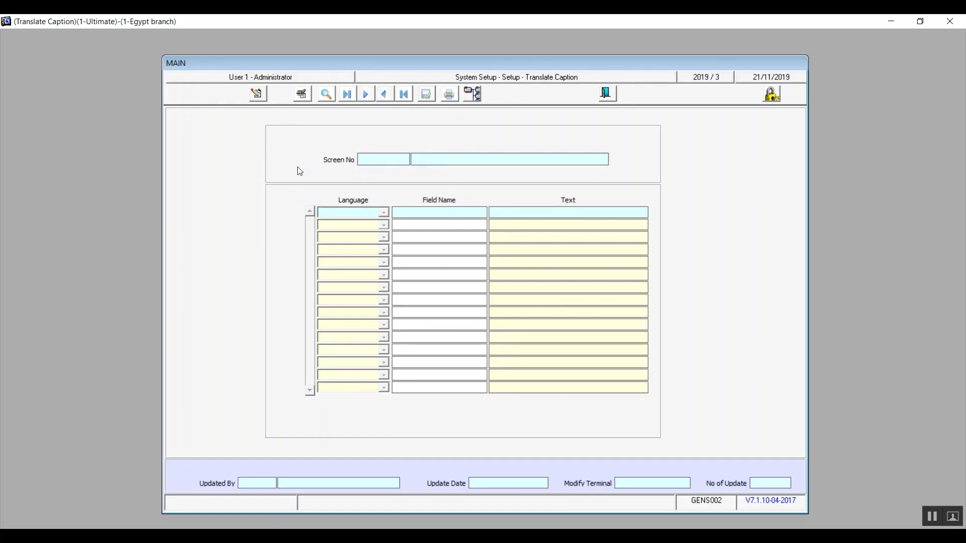
left_click(258, 94)
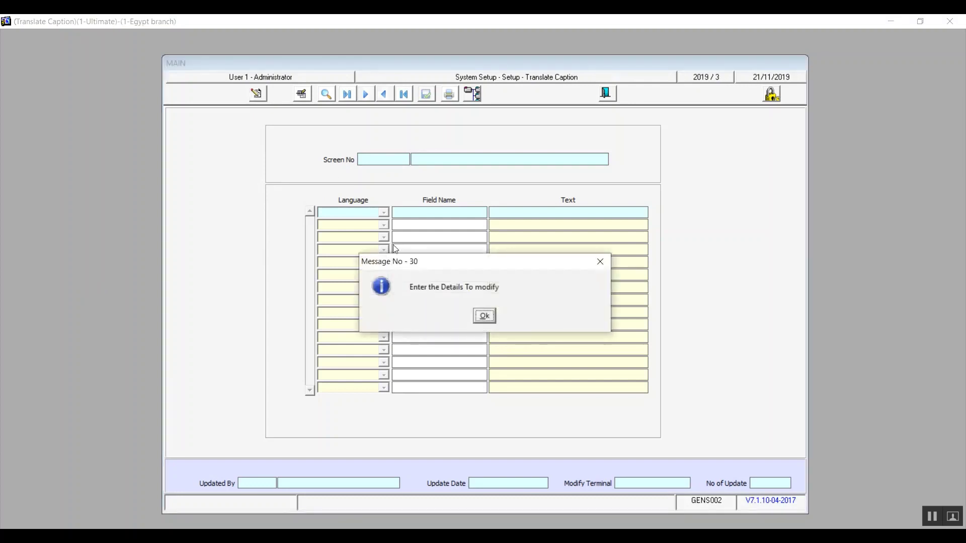
left_click(484, 316)
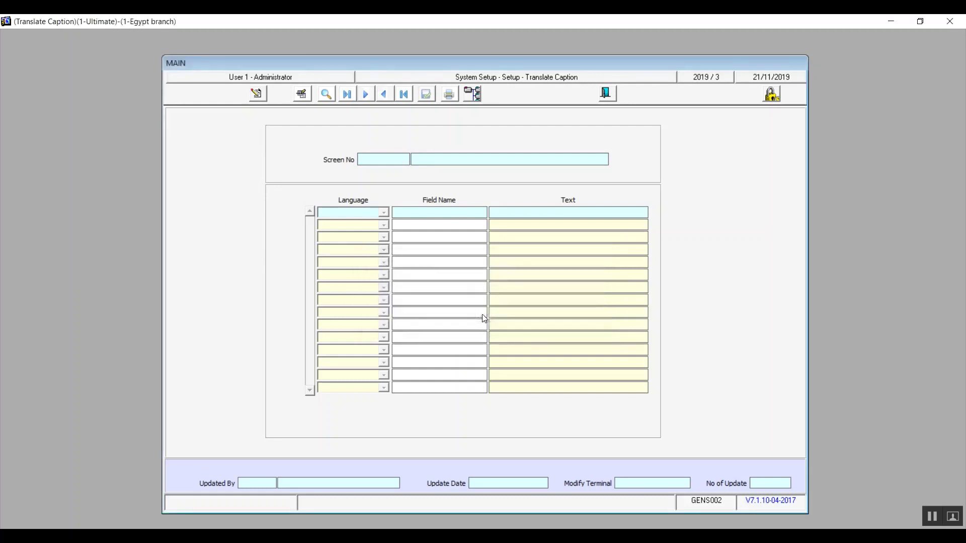
Look up screen 106, Branch Details, in the list of screens and load its captions
left_click(328, 97)
left_click(308, 95)
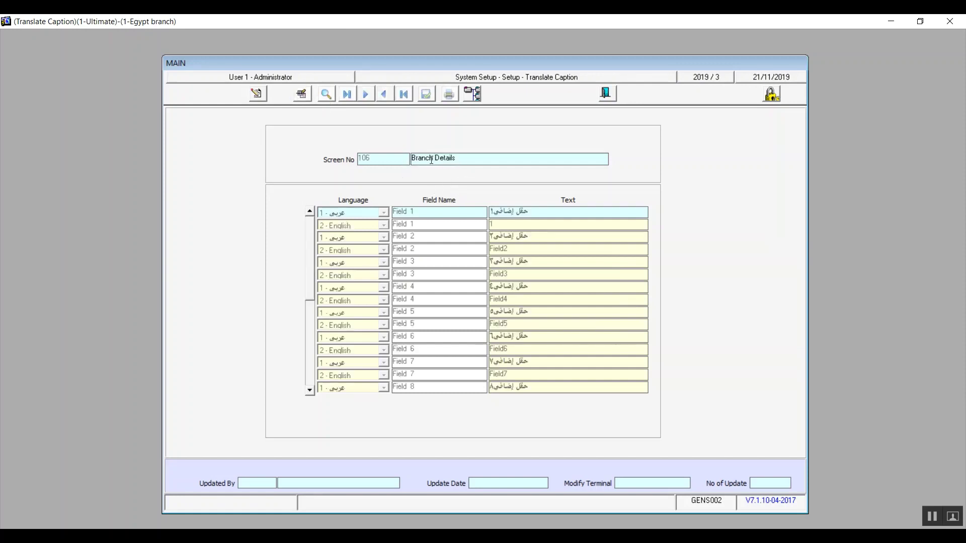
left_click(328, 95)
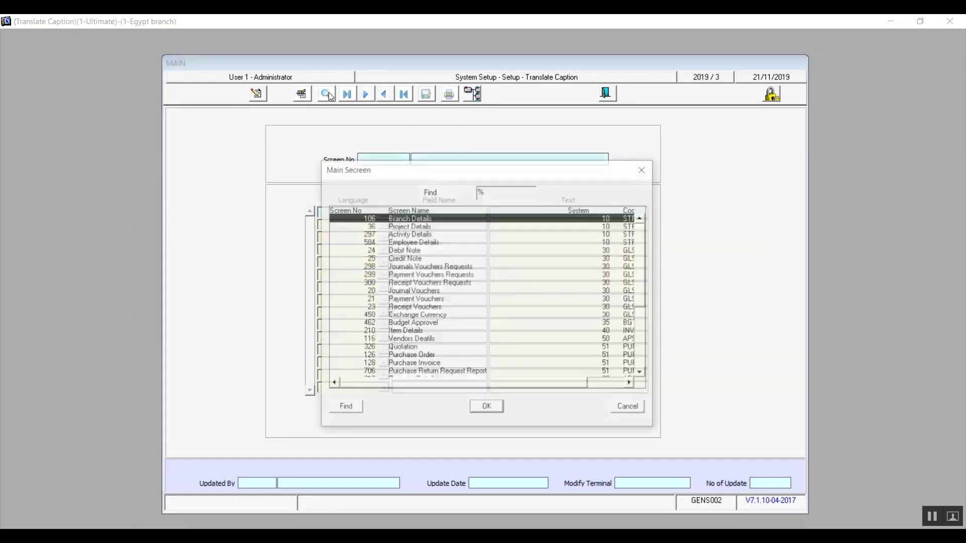
double_click(397, 218)
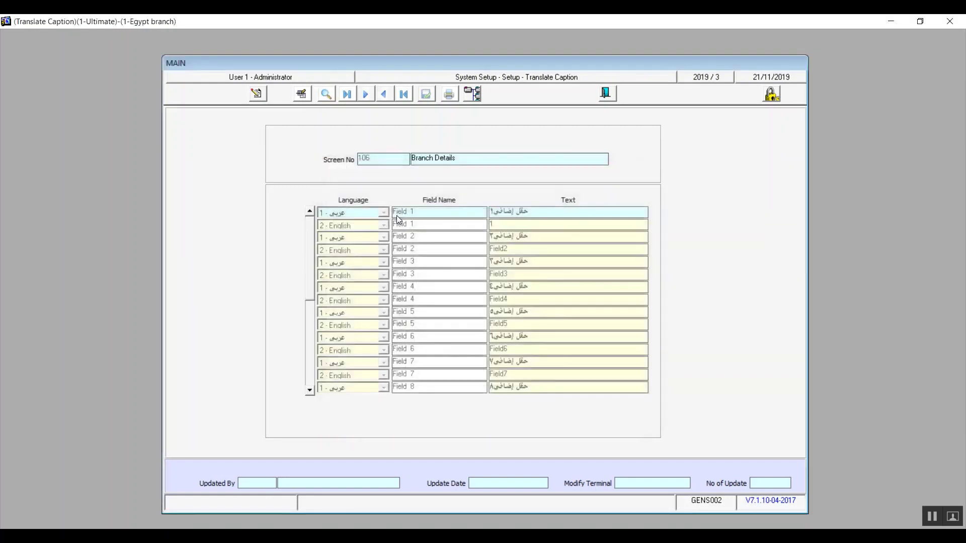
Query the captions by screen number 106, and run the query again without a screen number
left_click(306, 94)
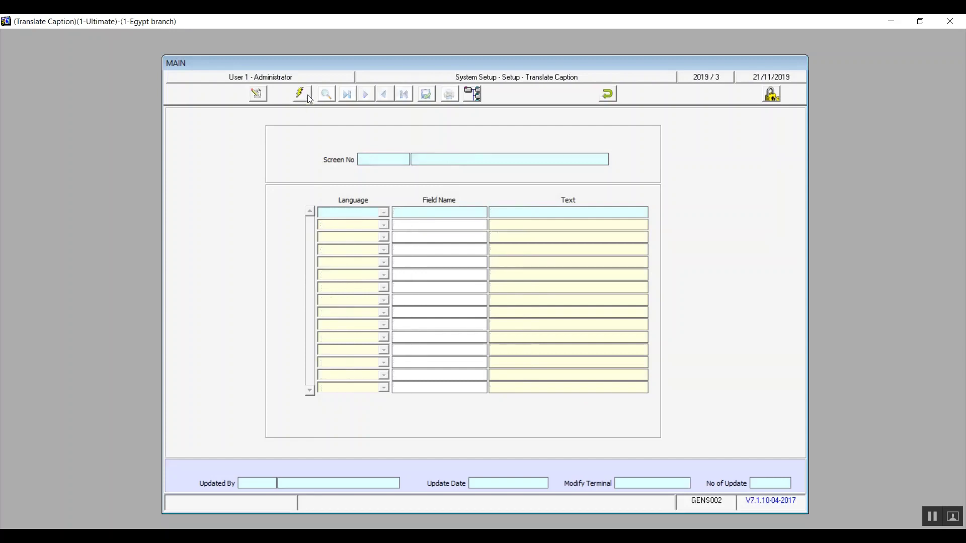
left_click(394, 161)
type("106")
left_click(302, 94)
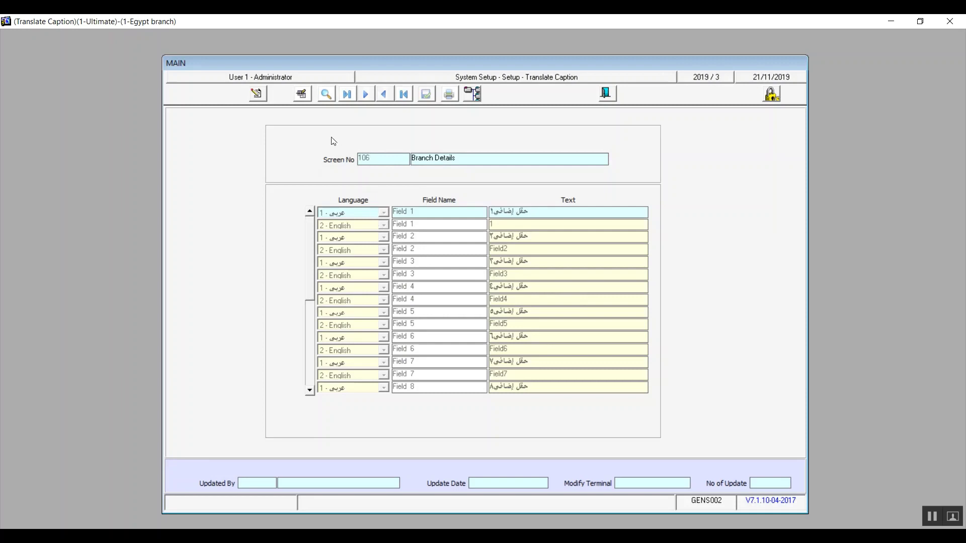
left_click(302, 96)
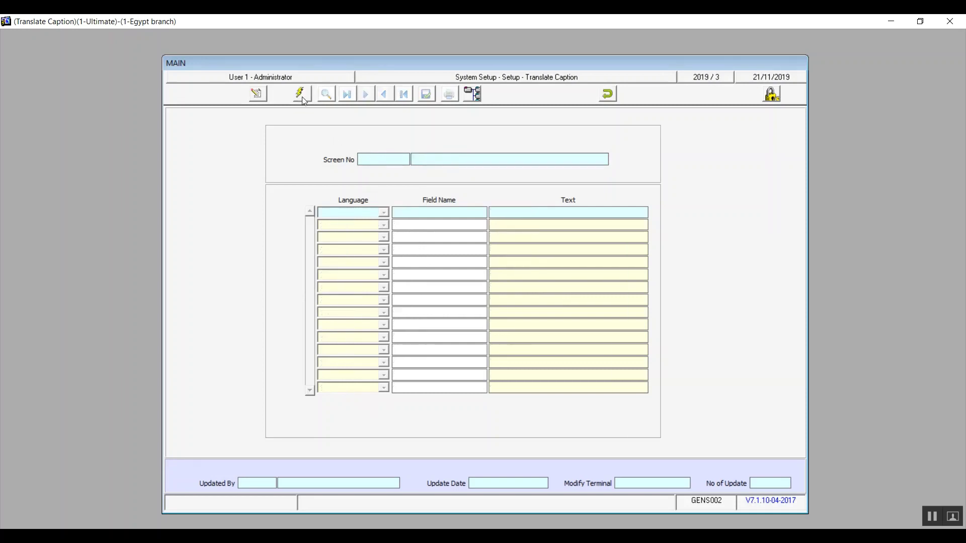
left_click(301, 95)
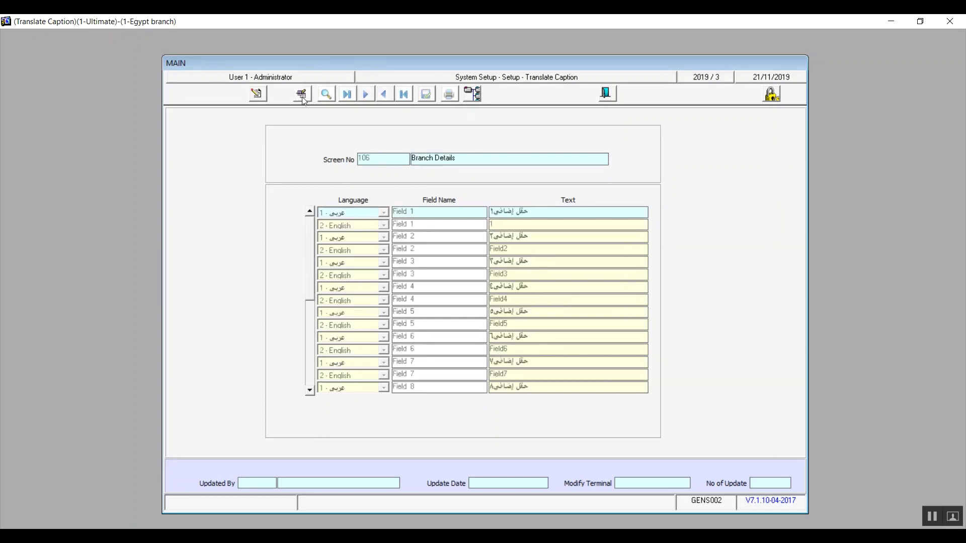
Browse through the neighbouring screen records and open the Branch Details captions for modification
left_click(378, 98)
left_click(383, 99)
left_click(367, 95)
left_click(368, 95)
left_click(258, 94)
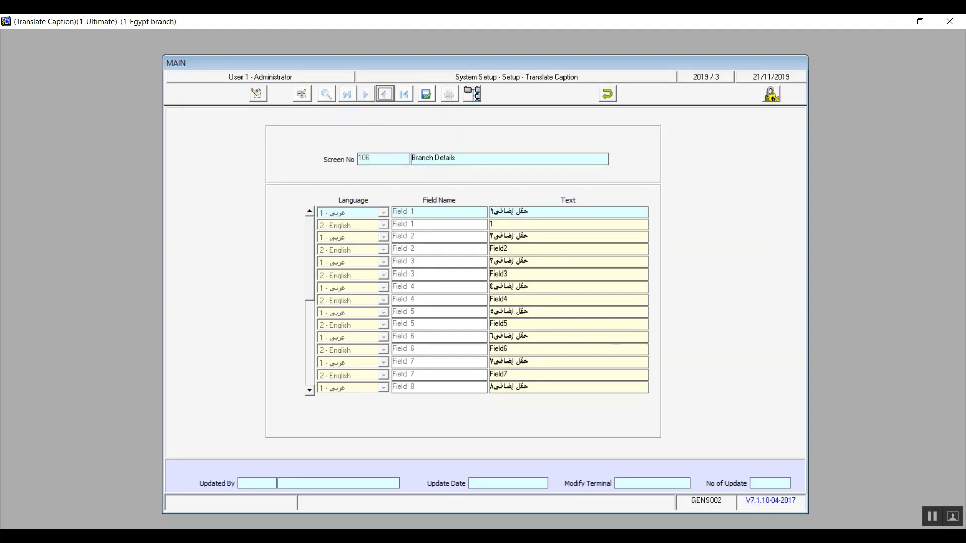
Compare the Field 5 caption with its label in Branch Details, set its English text to "5", and save the captions
left_click(518, 325)
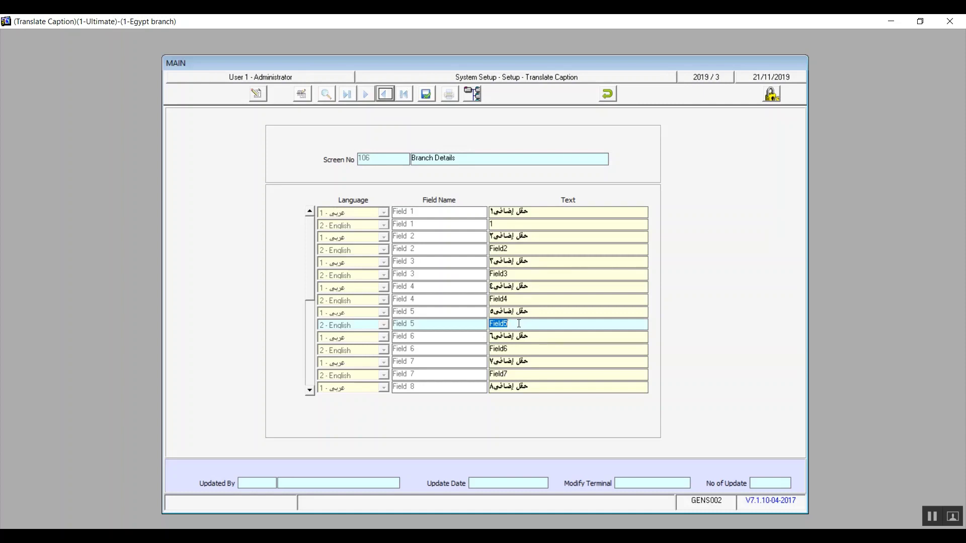
left_click(565, 312)
left_click(529, 324)
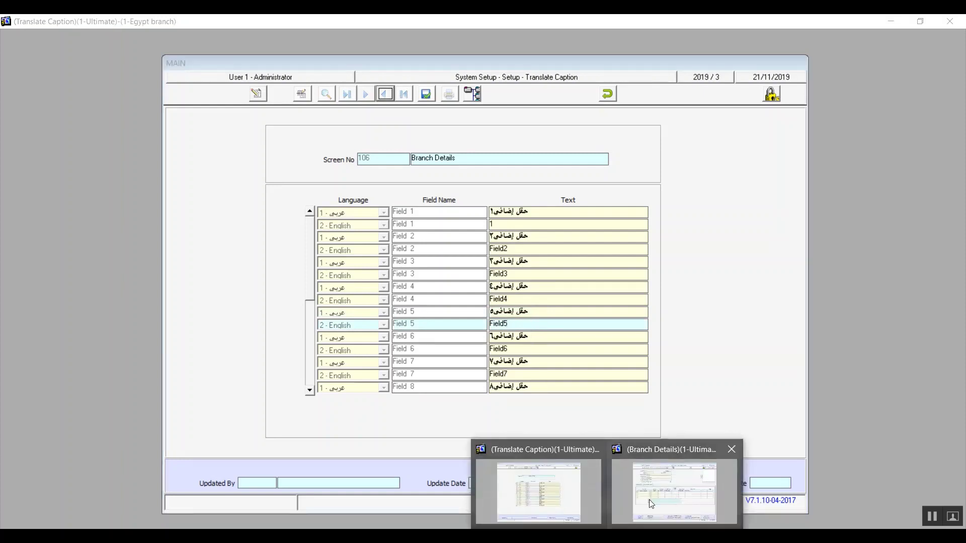
left_click(657, 497)
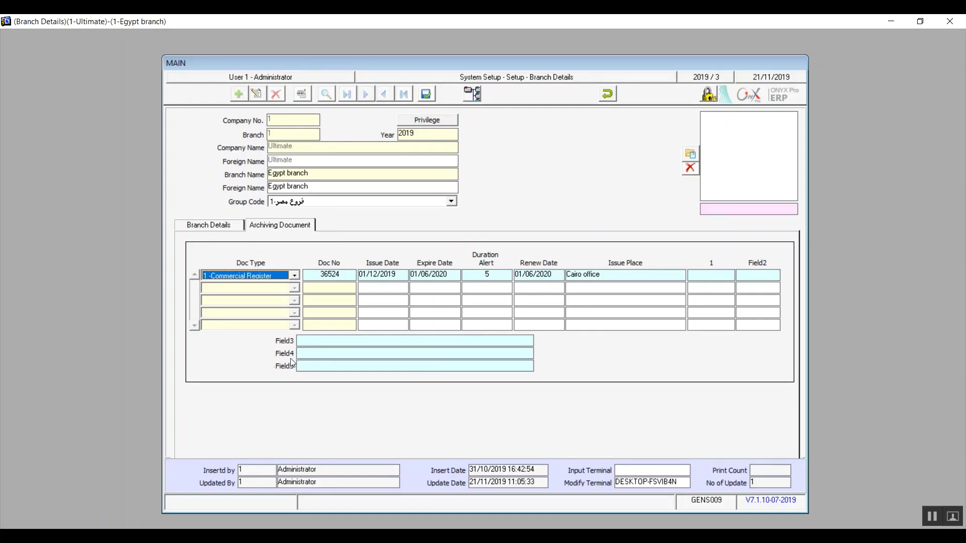
left_click(600, 527)
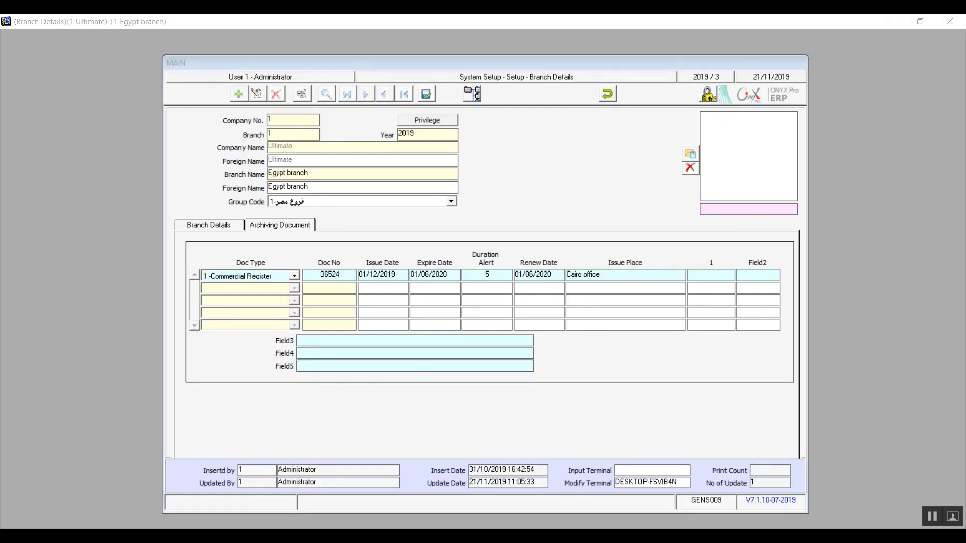
left_click(567, 495)
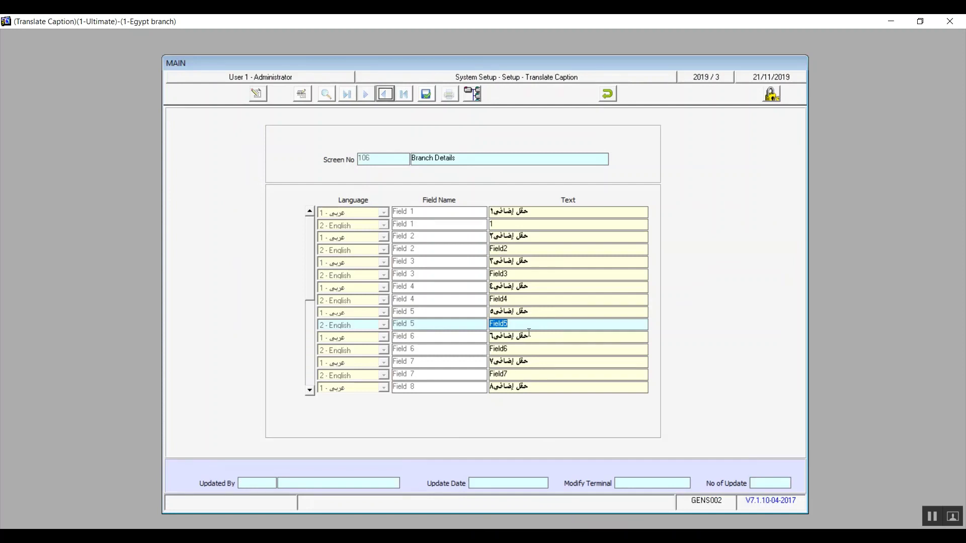
type("5")
left_click(426, 96)
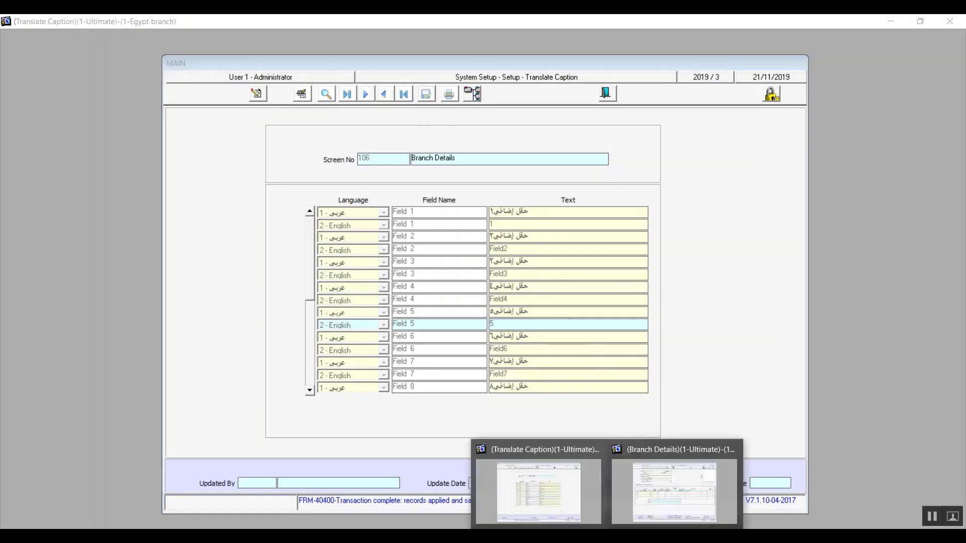
Cancel the Branch Details edit, reload the screen to check the Field 5 label in Archiving Document, and close Translate Caption
left_click(645, 491)
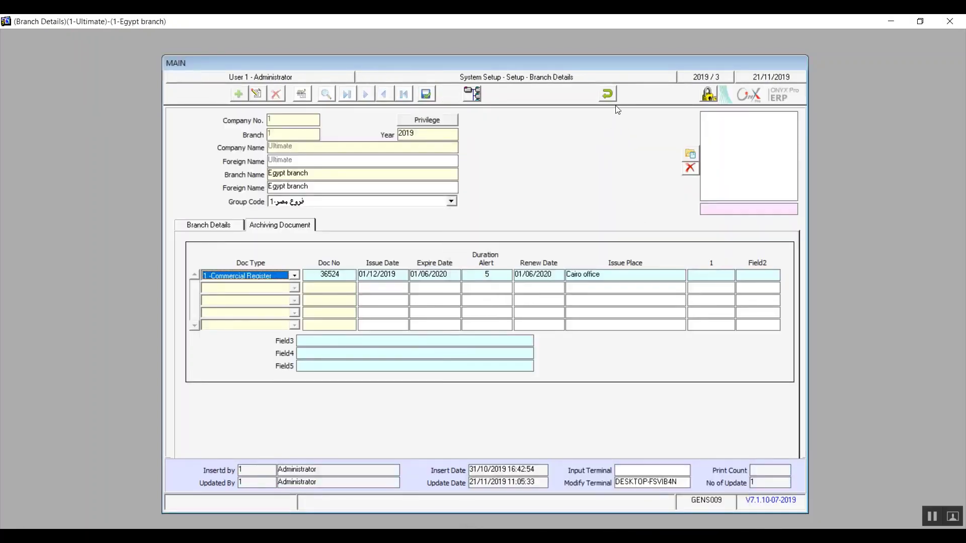
left_click(608, 93)
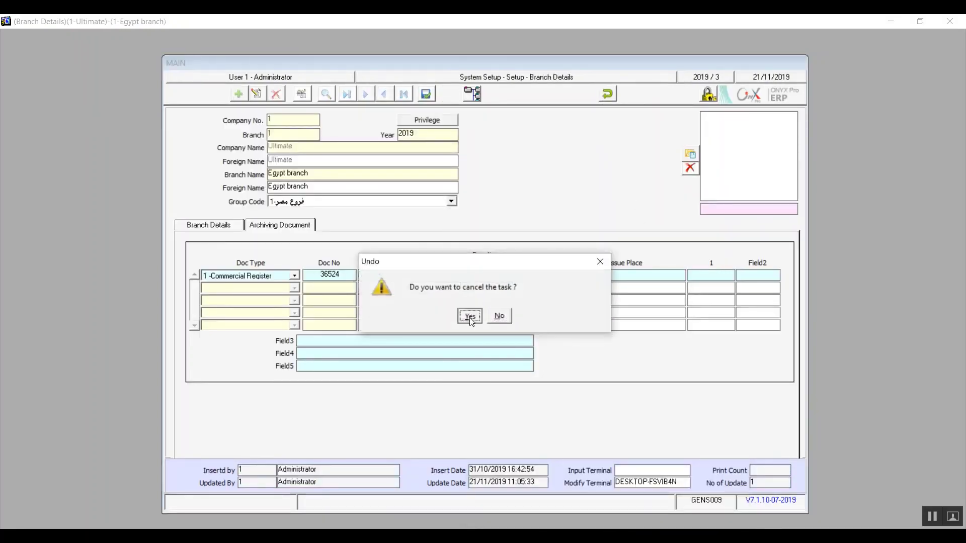
left_click(470, 317)
left_click(607, 95)
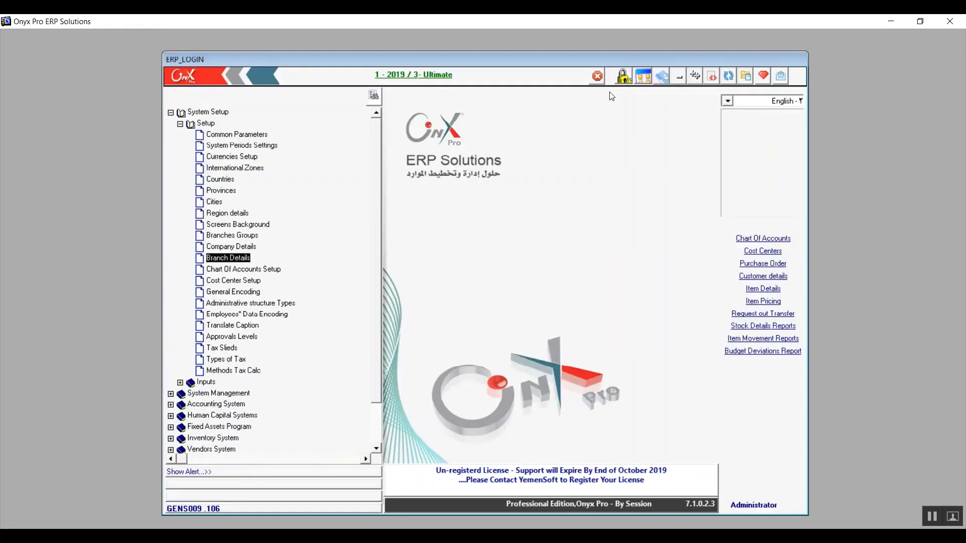
key("Return")
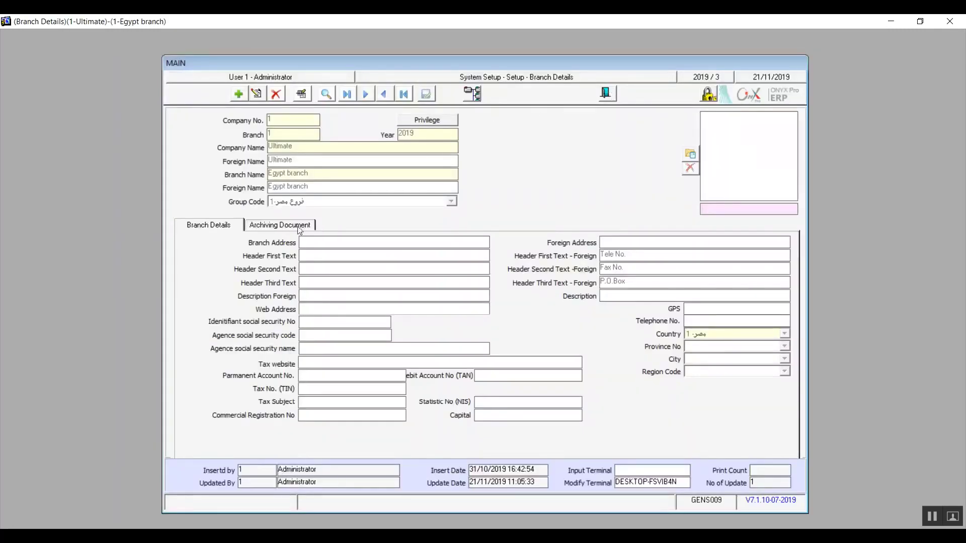
left_click(299, 229)
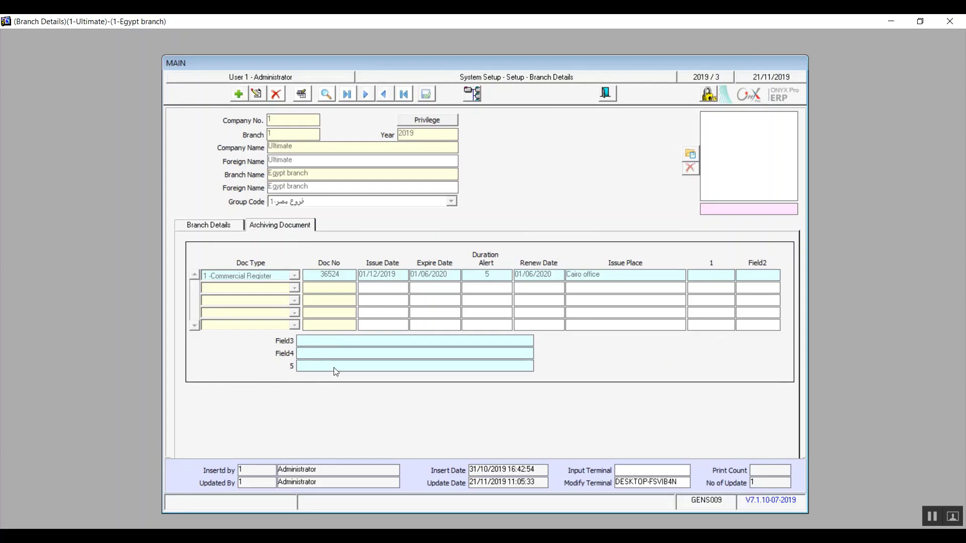
mouse_move(607, 537)
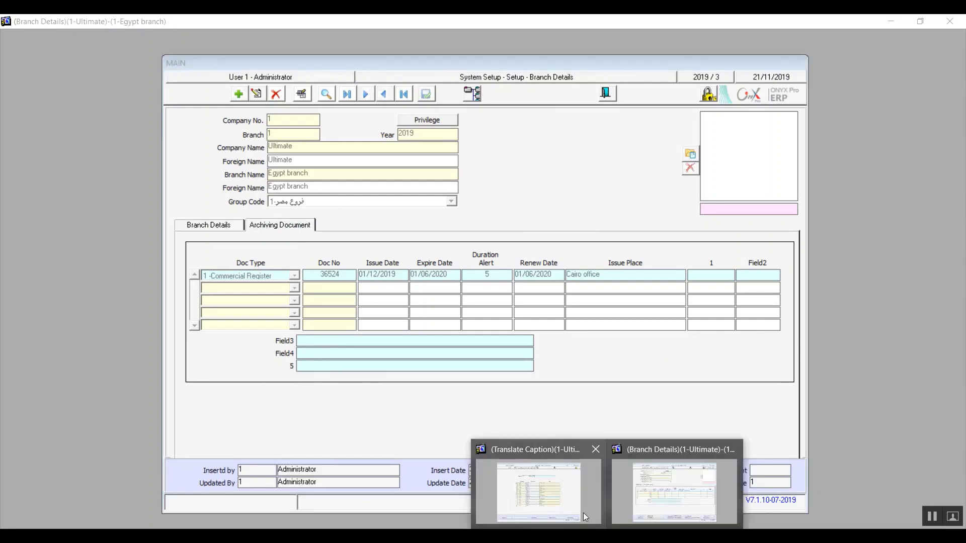
left_click(544, 488)
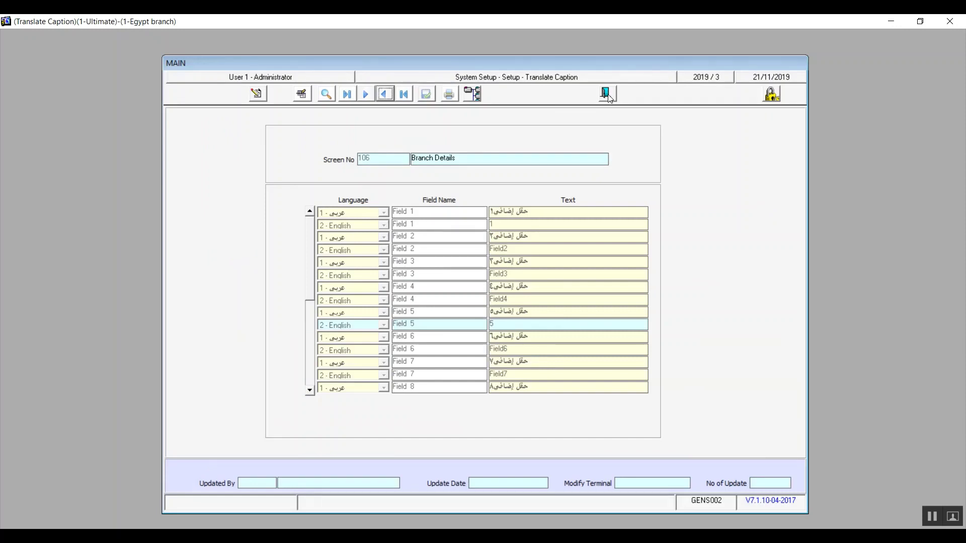
left_click(606, 95)
Open Approvals Levels and load the levels of the Purchase Request screen
left_click(240, 340)
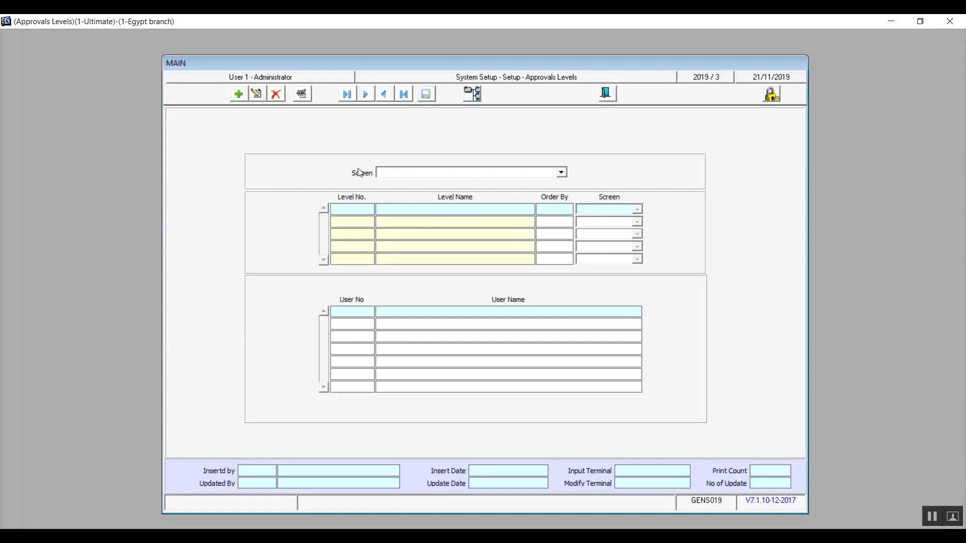
left_click(564, 173)
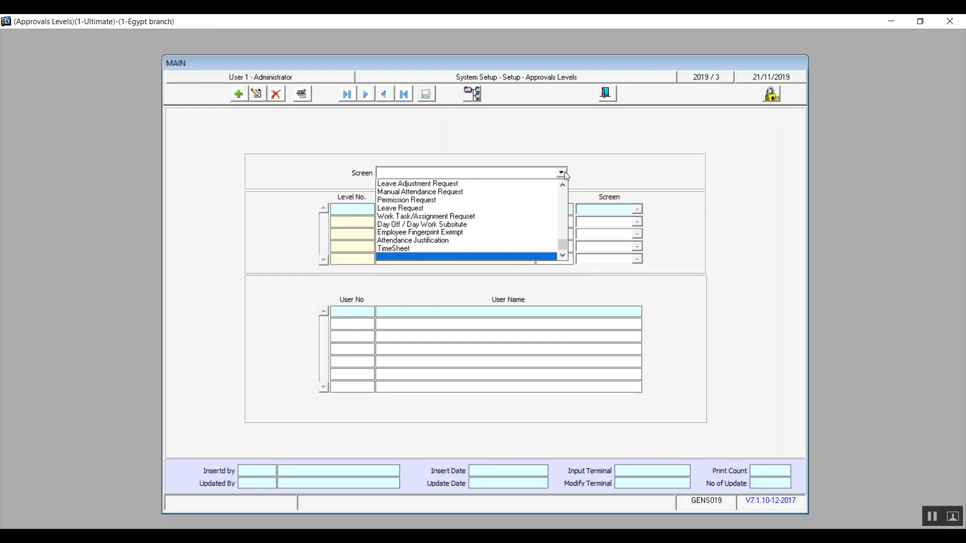
left_click(562, 235)
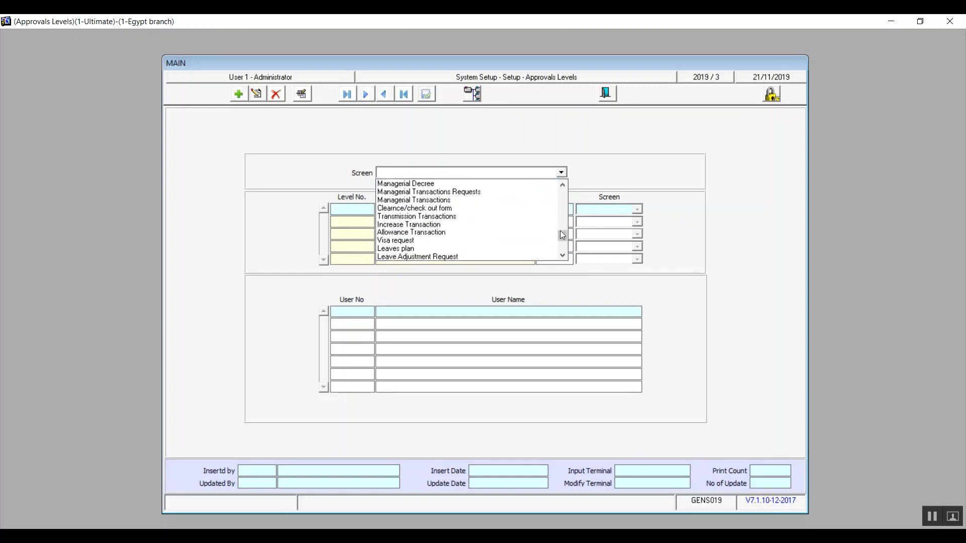
left_click_drag(562, 235, 561, 191)
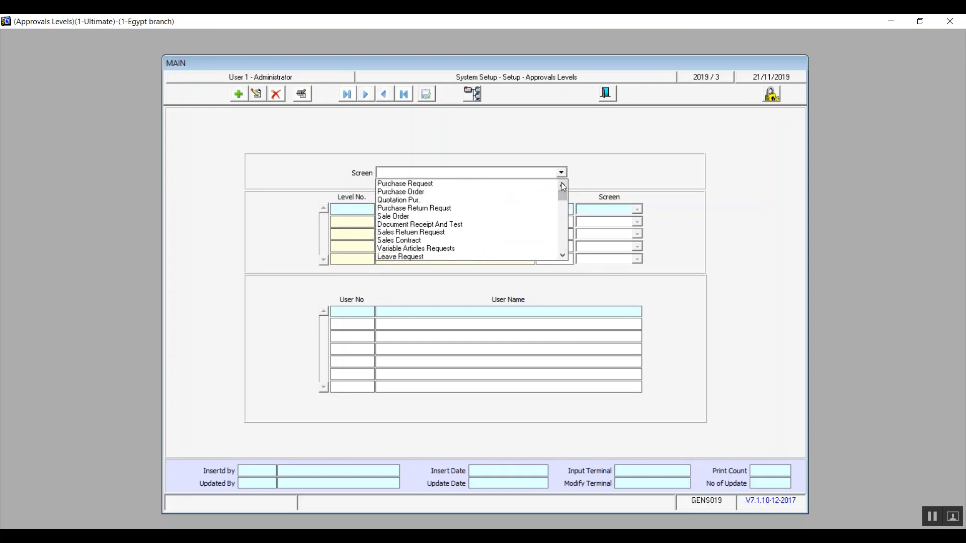
left_click(442, 184)
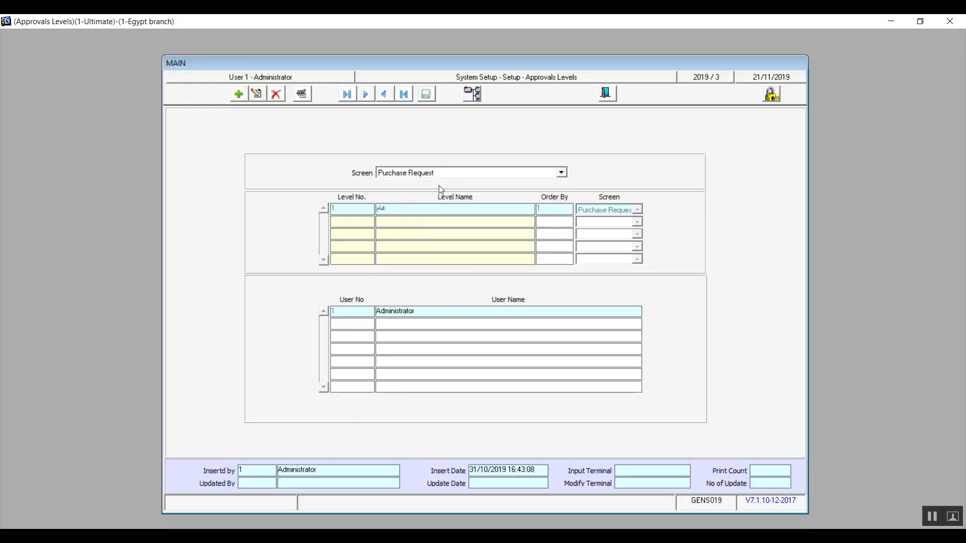
Modify the Purchase Request levels and rename level 1 as "Purchases manager approval"
left_click(258, 95)
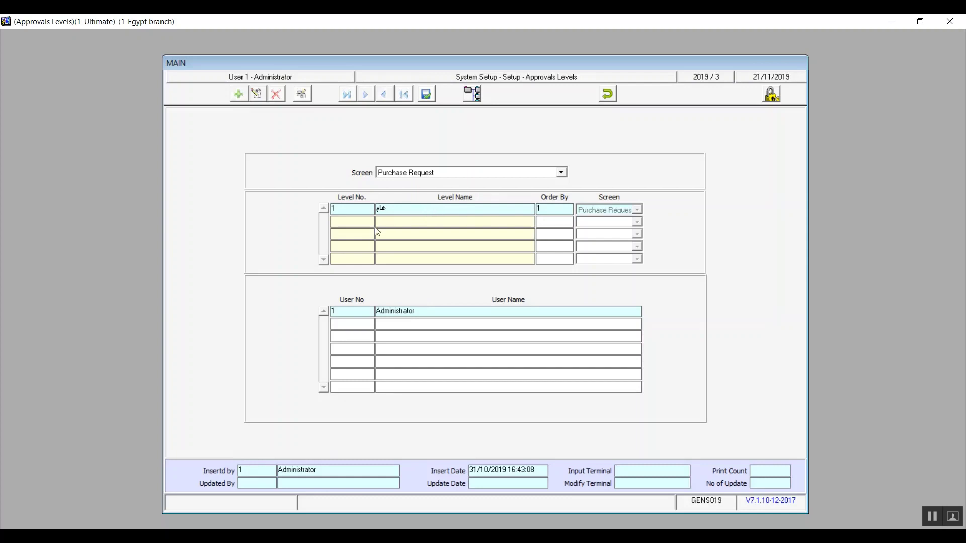
left_click(349, 224)
left_click(396, 211)
key("BackSpace")
type("hases manager approval")
Try to replace the user assigned to the approval level, picking user 1, Administrator, from the user list
left_click(429, 313)
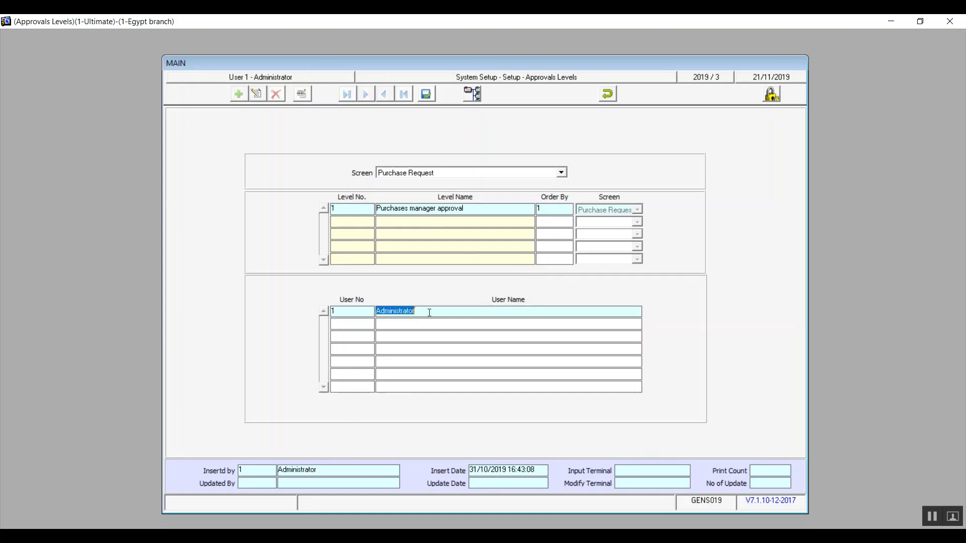
left_click(337, 311)
key("BackSpace")
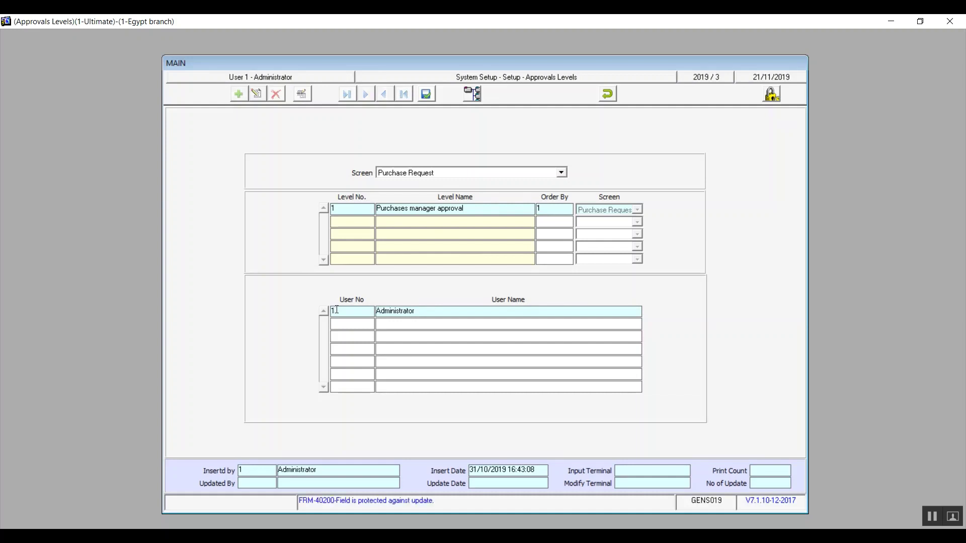
double_click(337, 310)
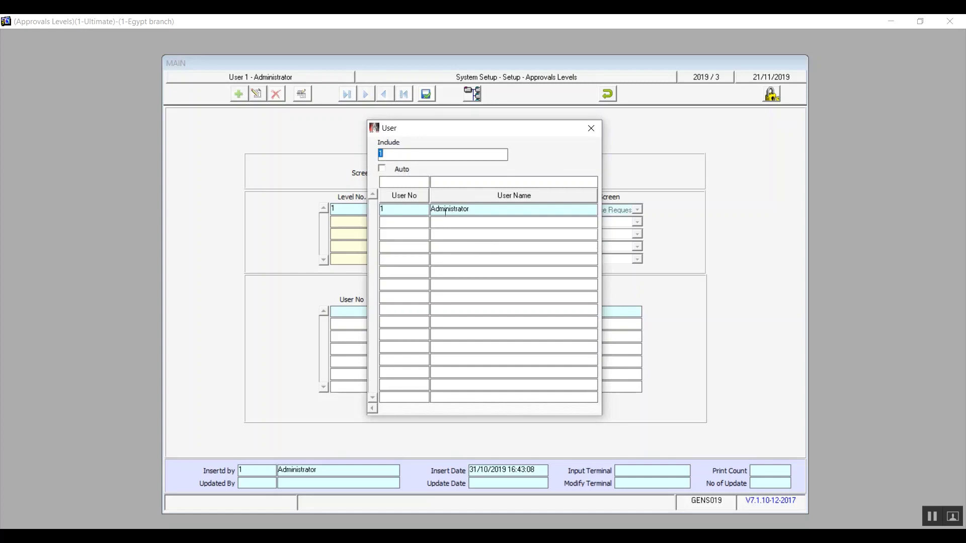
left_click(445, 211)
double_click(445, 210)
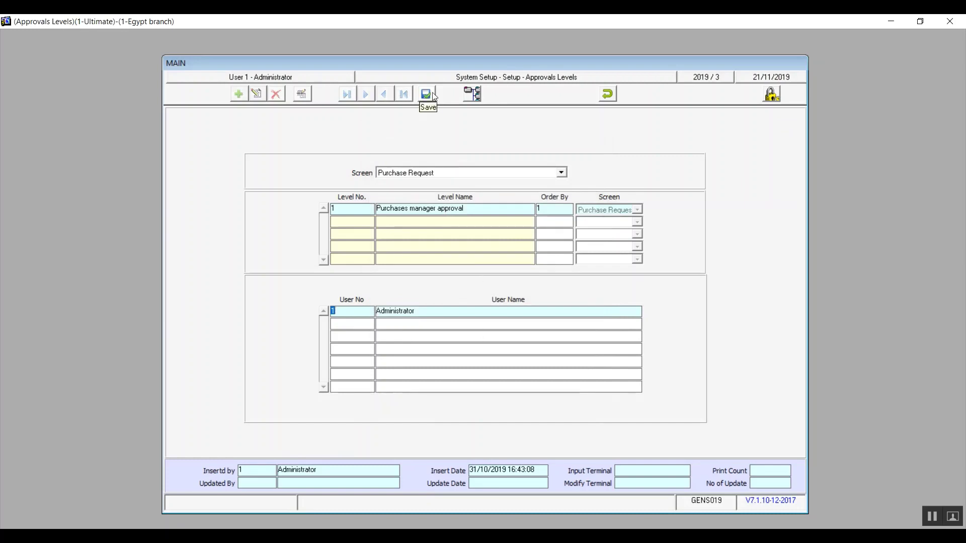
double_click(357, 309)
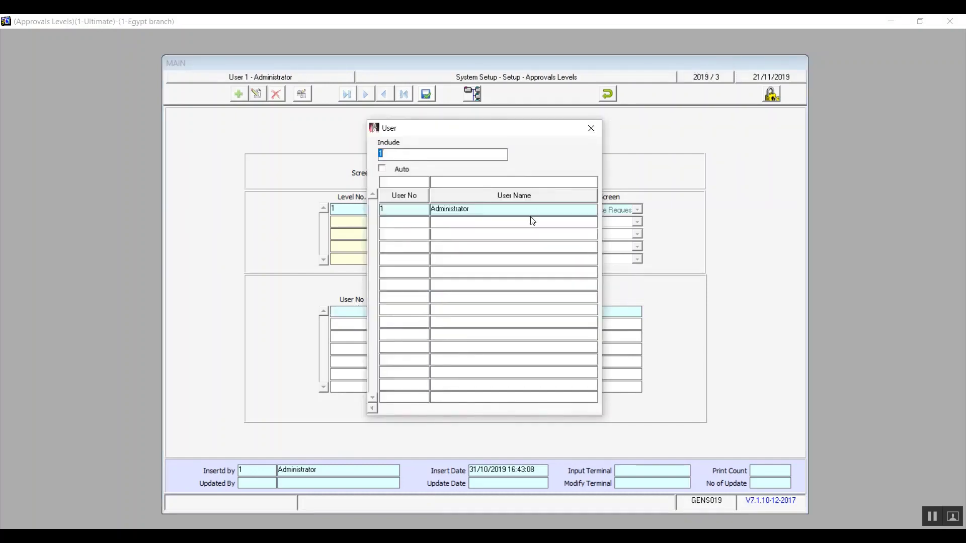
key("Return")
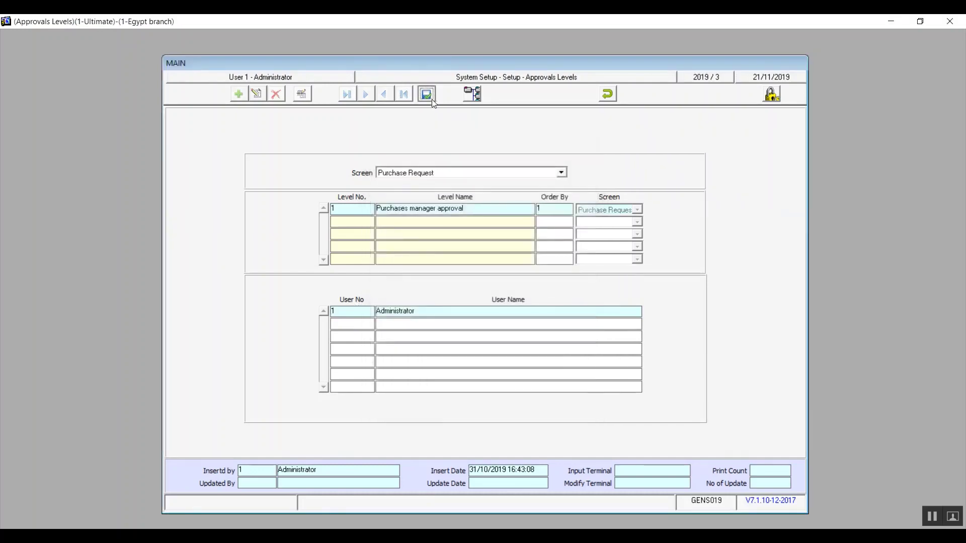
Save the Purchase Request approval level, and cancel the remaining modification task
left_click(432, 99)
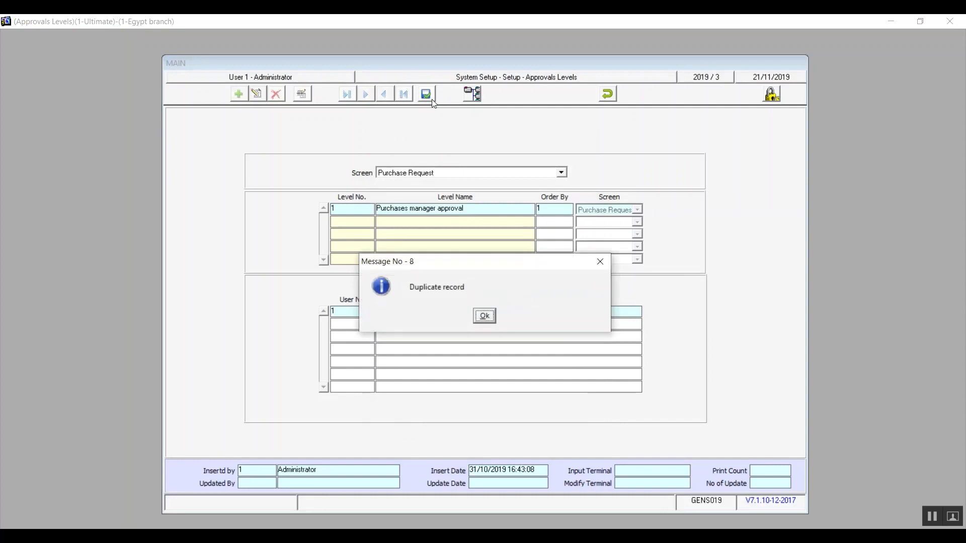
left_click(484, 317)
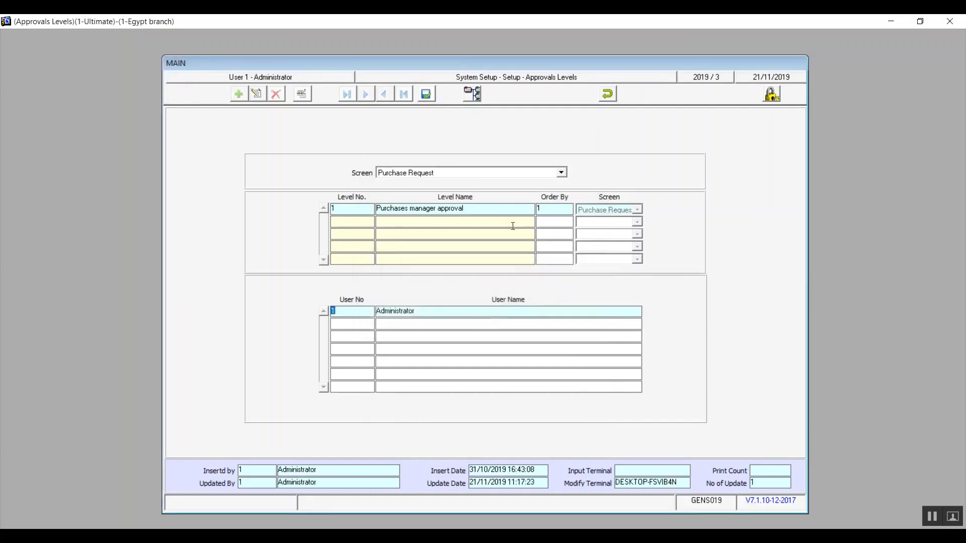
left_click(607, 93)
left_click(469, 316)
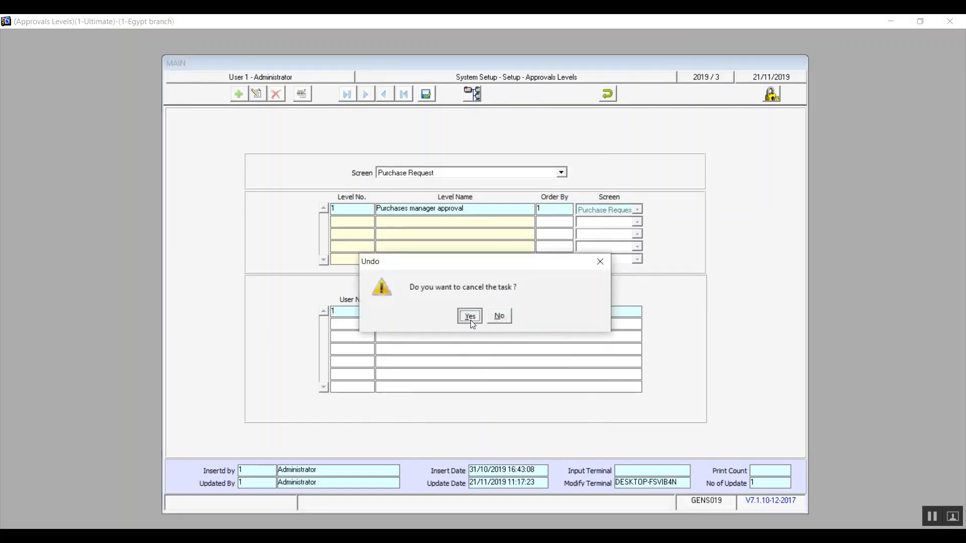
left_click(486, 316)
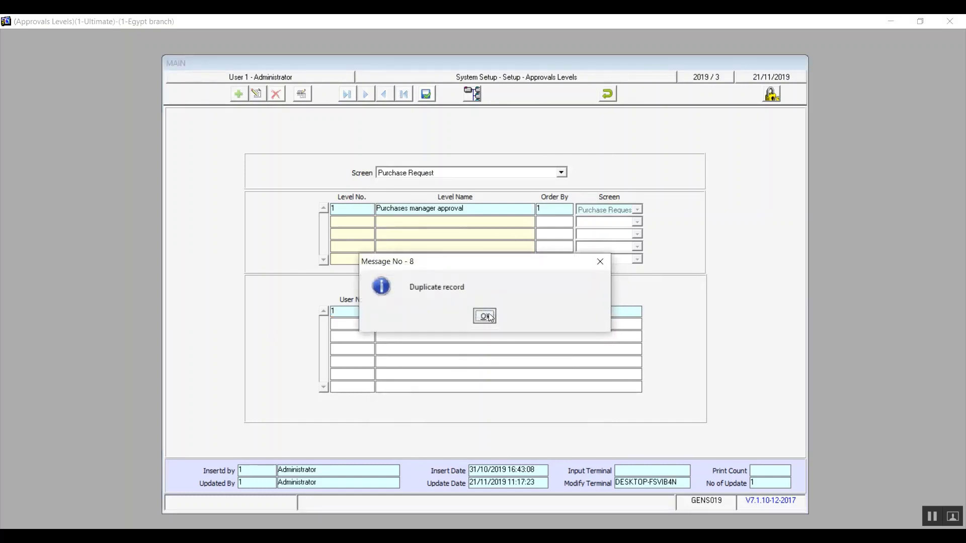
left_click(485, 316)
left_click(488, 316)
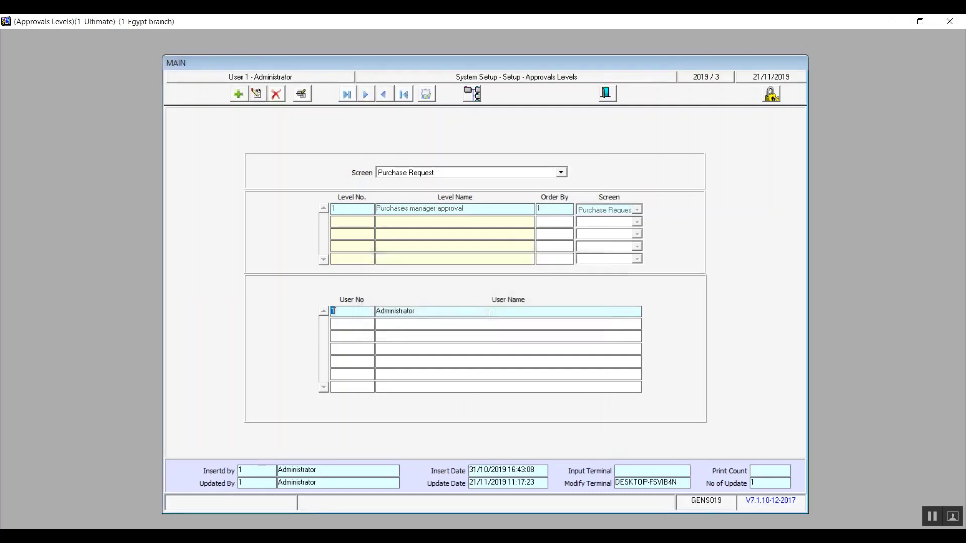
Close Approvals Levels, and open Tax Slieds to view its slice number, name and tax percentage columns
left_click(606, 95)
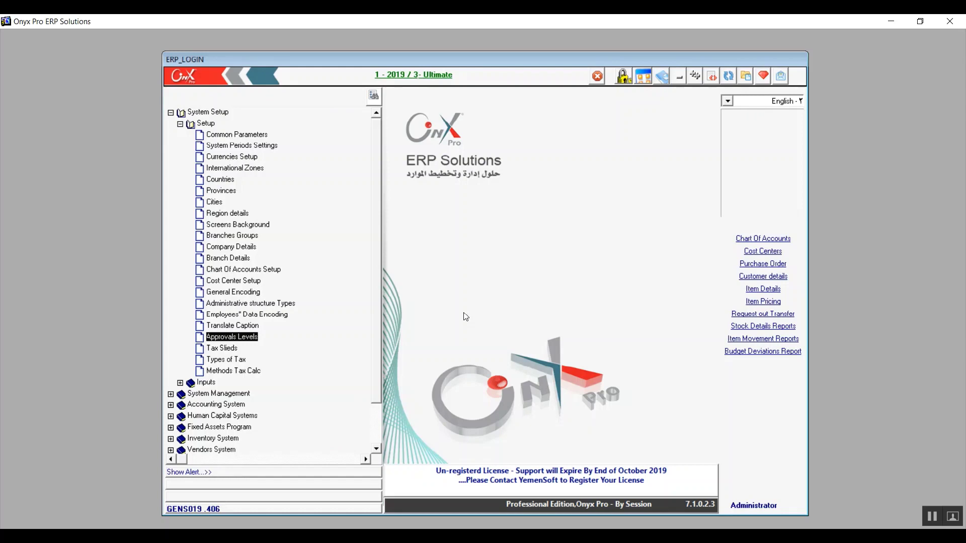
left_click(216, 351)
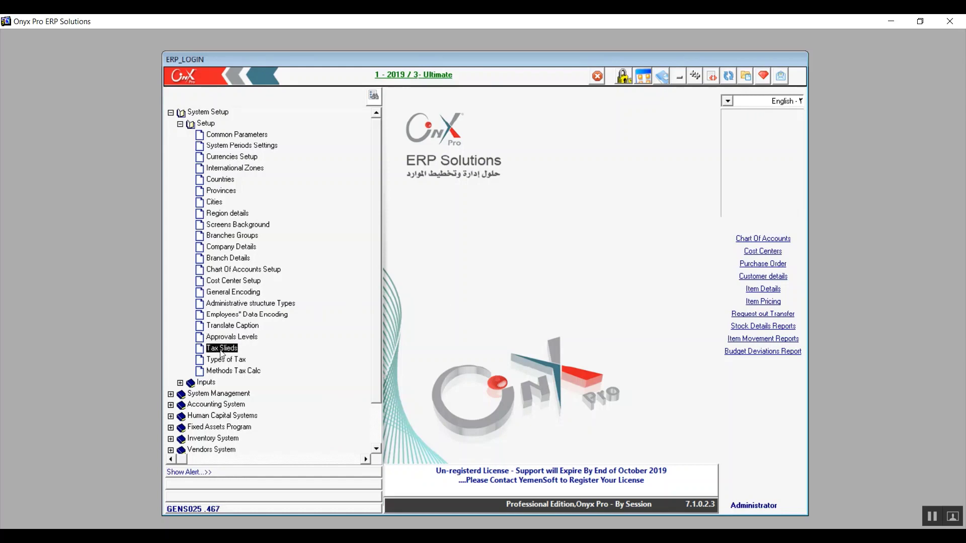
double_click(221, 350)
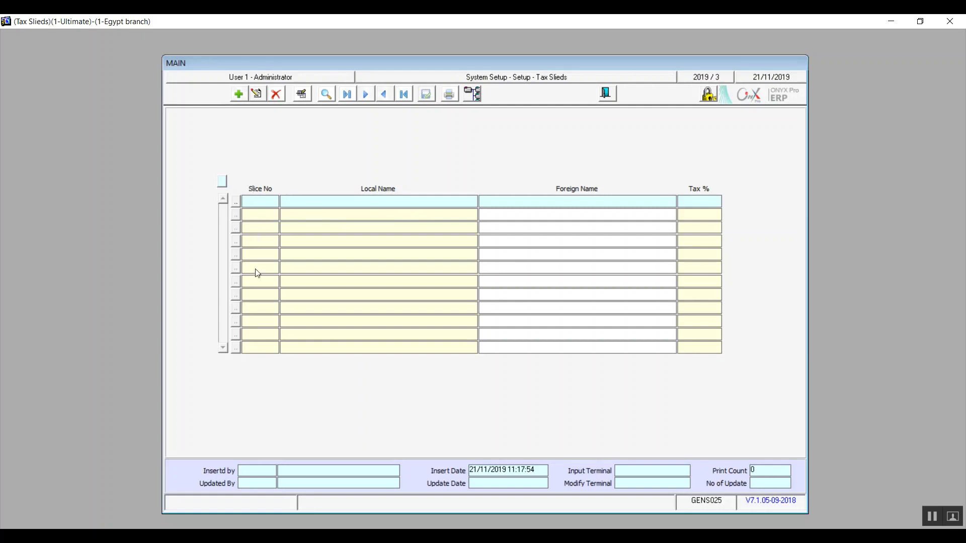
left_click(614, 93)
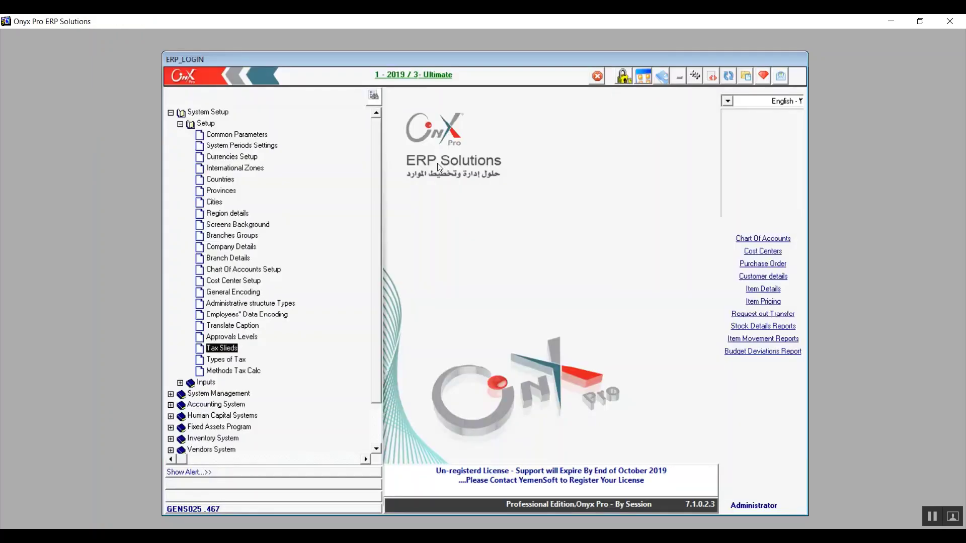
Open Types of Tax, start a new record to examine the Calc Method options, and cancel the record
left_click(245, 360)
left_click(247, 360)
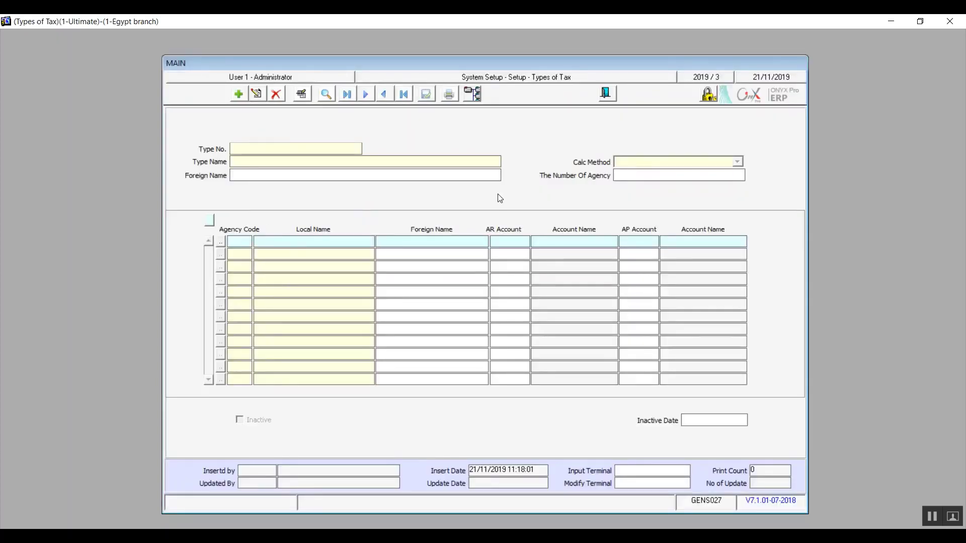
left_click(240, 95)
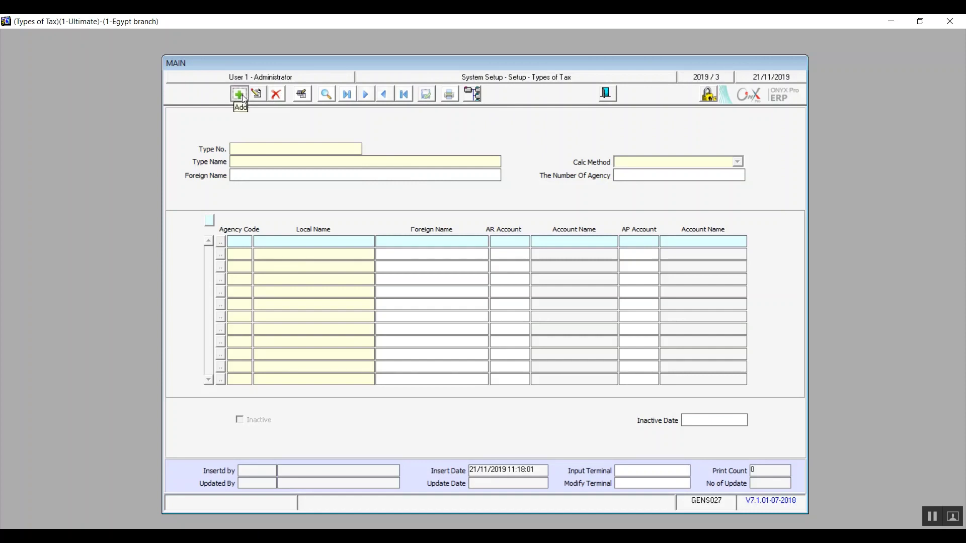
left_click(738, 162)
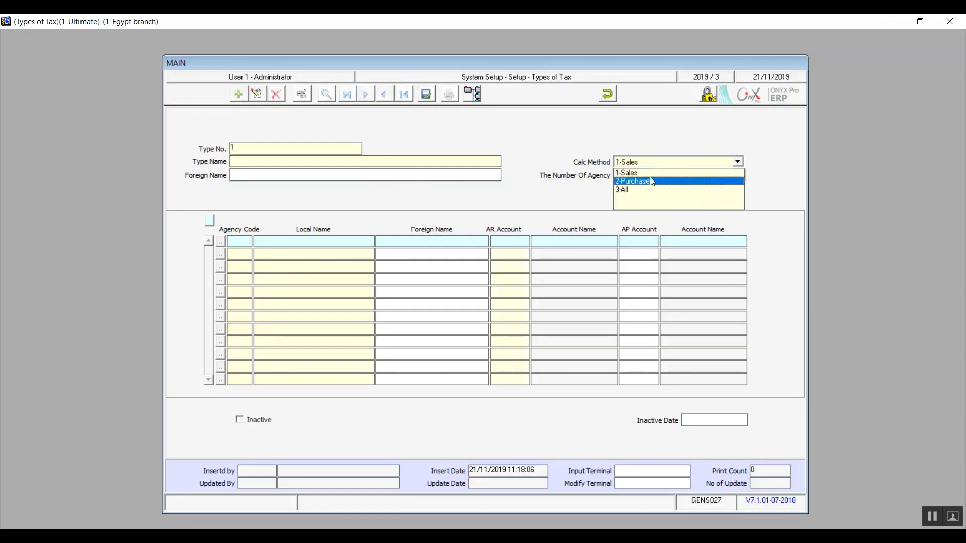
left_click(610, 94)
left_click(608, 94)
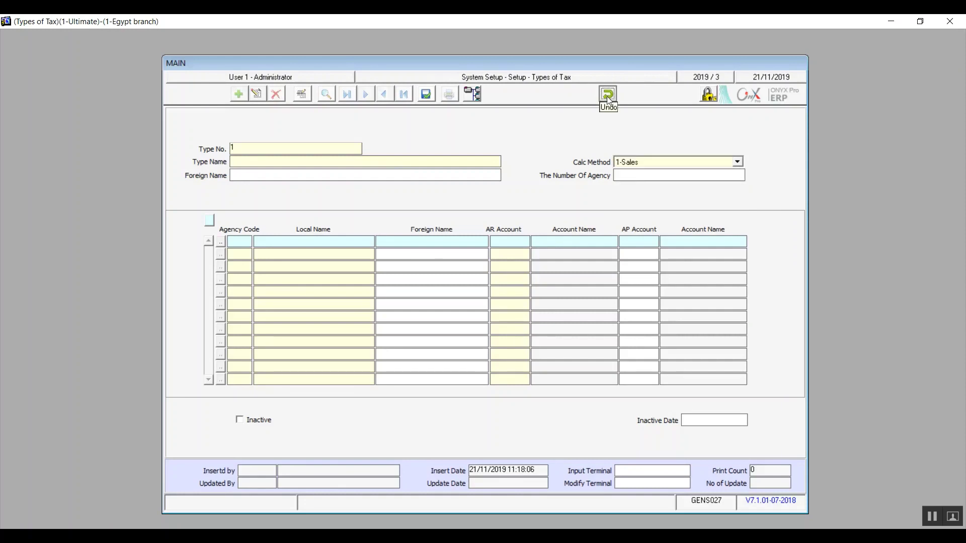
left_click(470, 316)
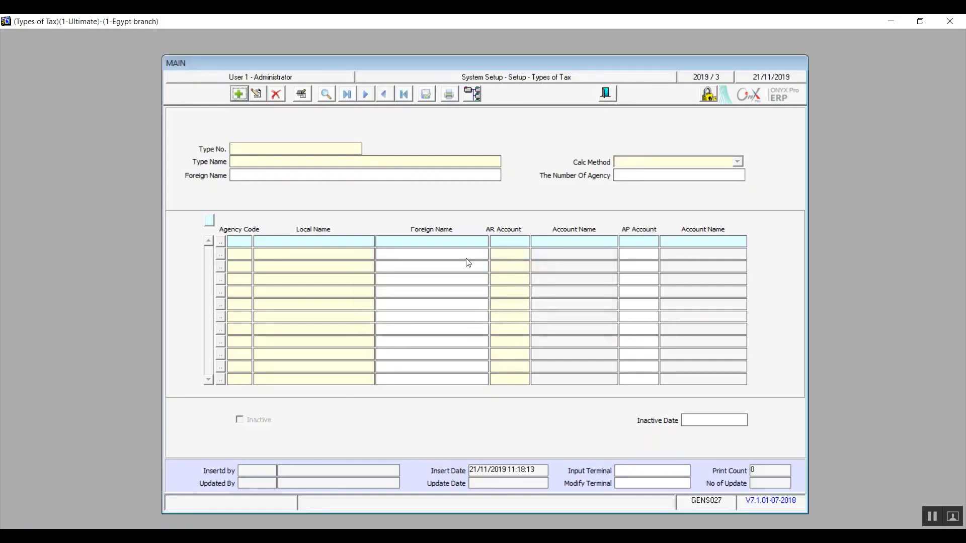
left_click(607, 95)
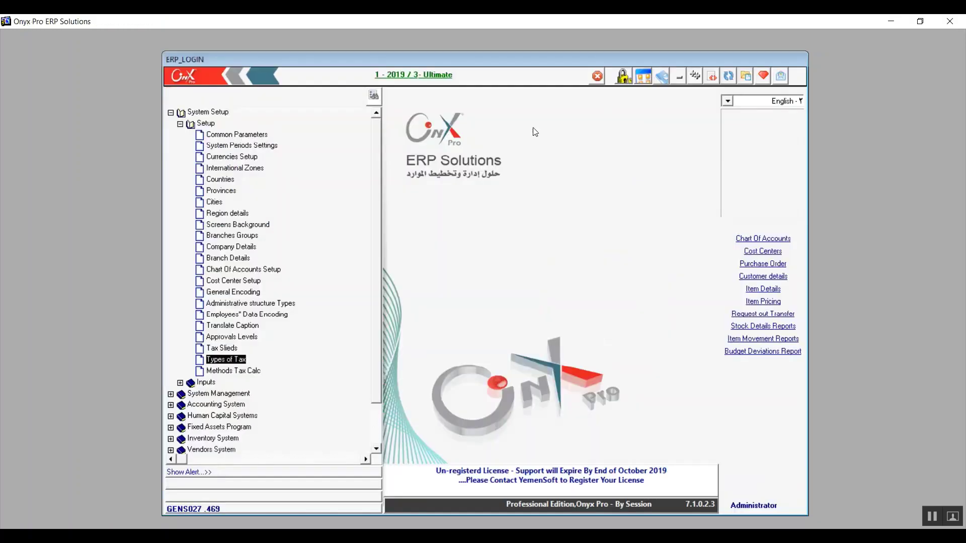
Open Methods Tax Calc and start a new method record, looking over the Tax Type options and the branch columns
double_click(237, 371)
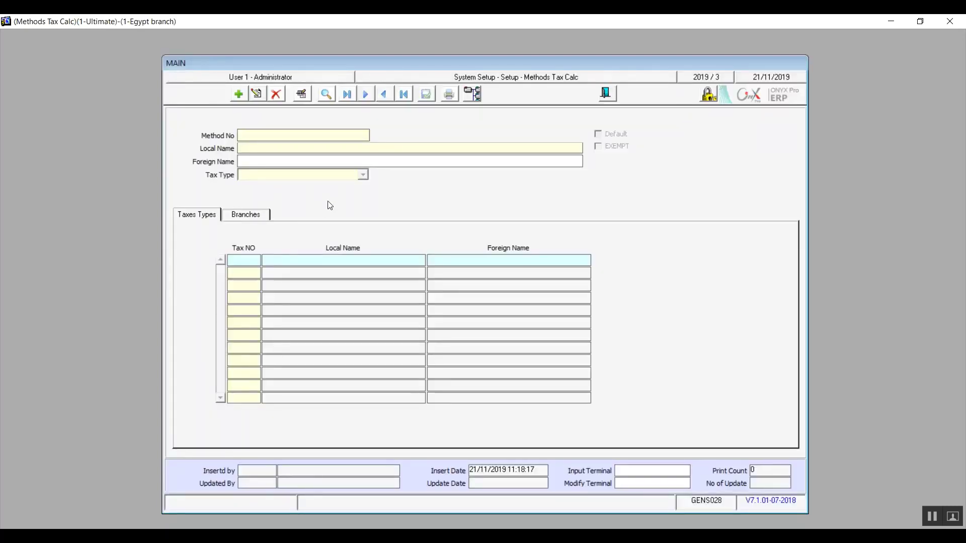
left_click(242, 94)
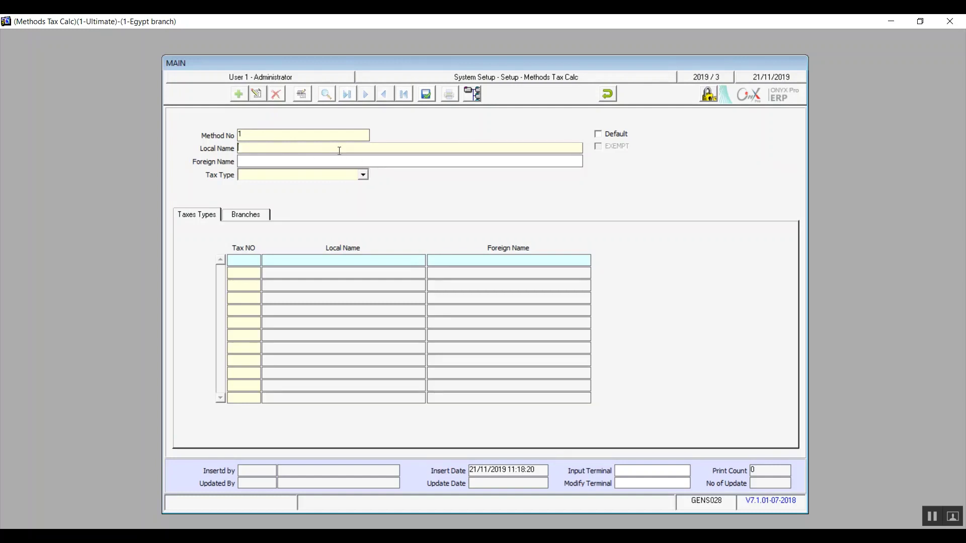
left_click(364, 174)
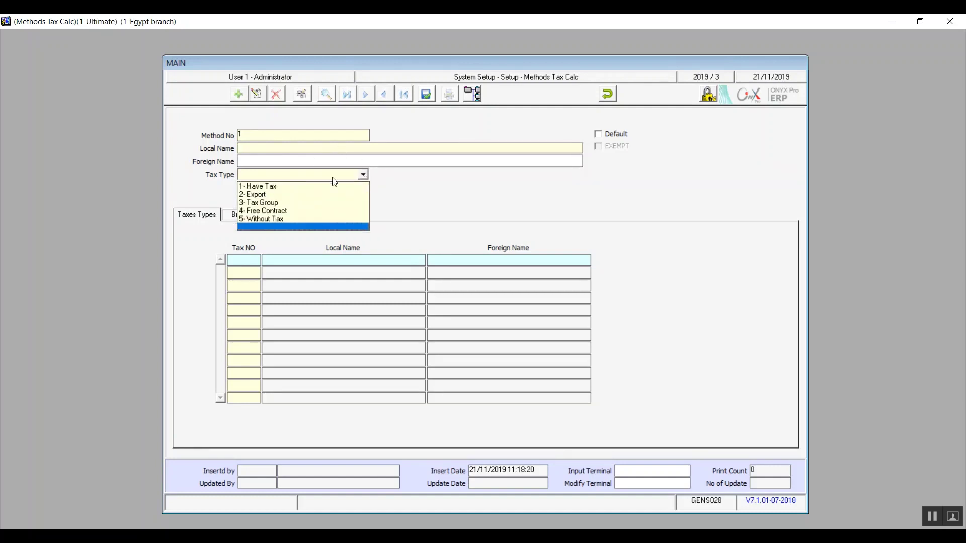
left_click(365, 173)
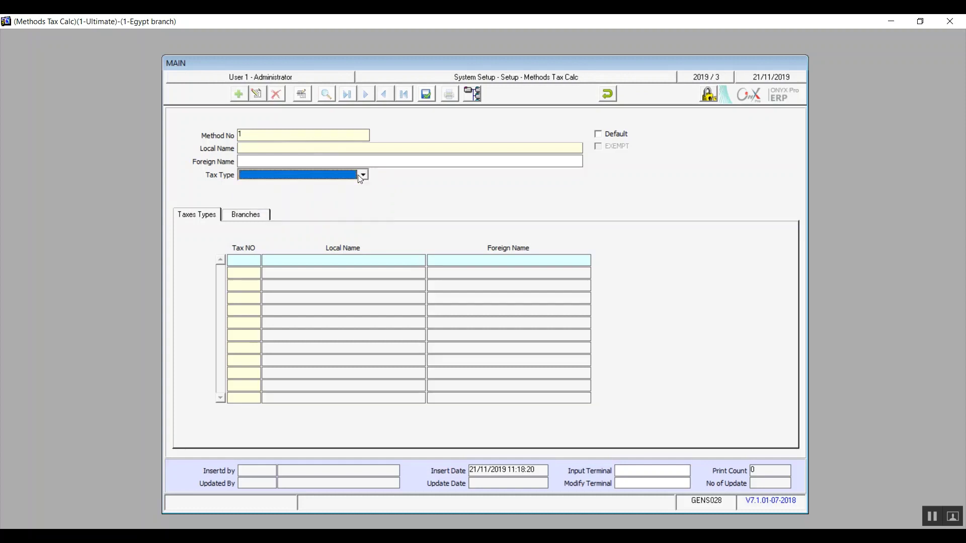
left_click(247, 215)
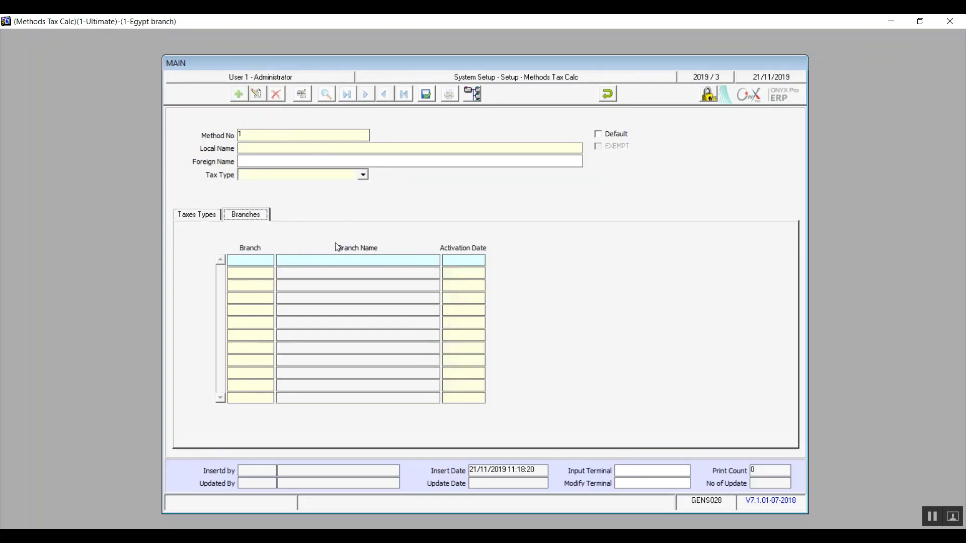
left_click(262, 263)
Set the new method's tax type to 5- Without Tax and its local name to 1
left_click(362, 176)
left_click(299, 186)
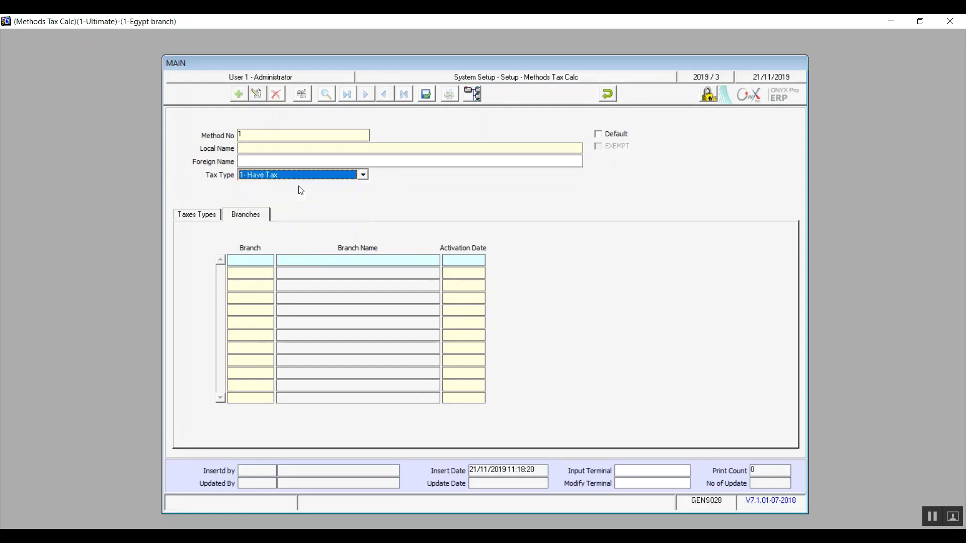
left_click(363, 174)
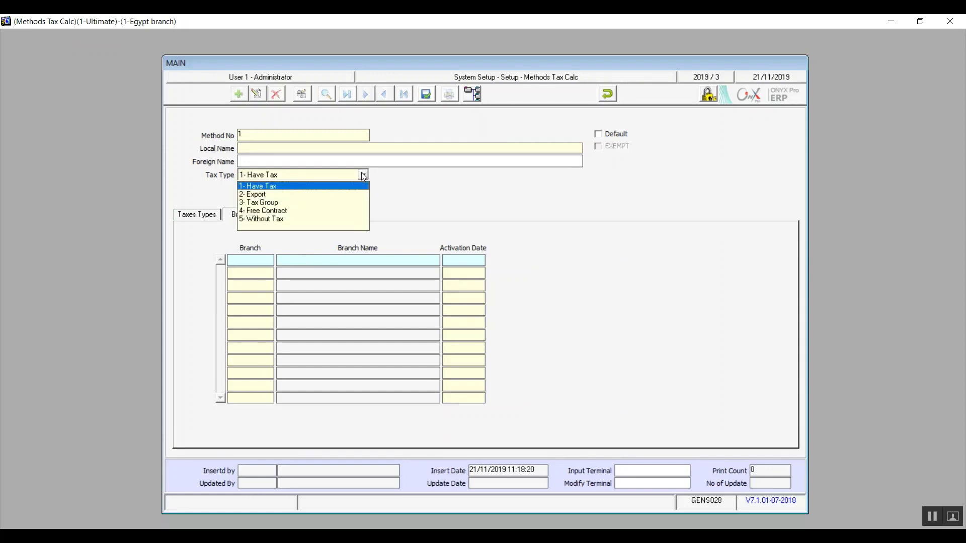
left_click(296, 219)
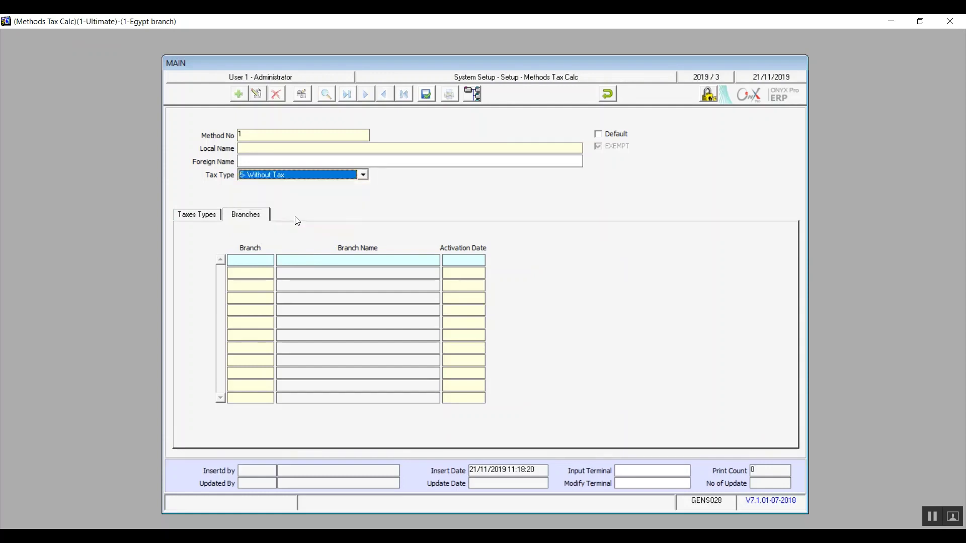
left_click(205, 219)
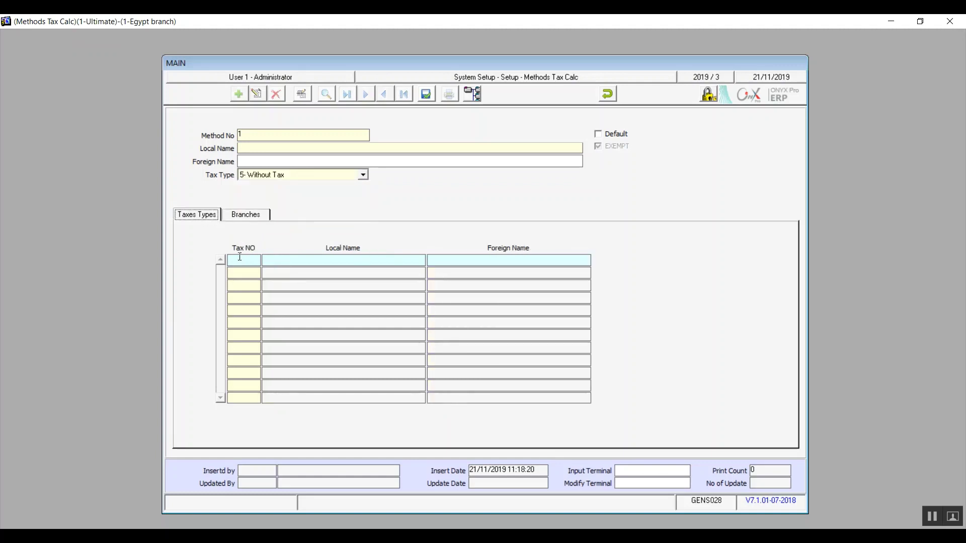
left_click(251, 215)
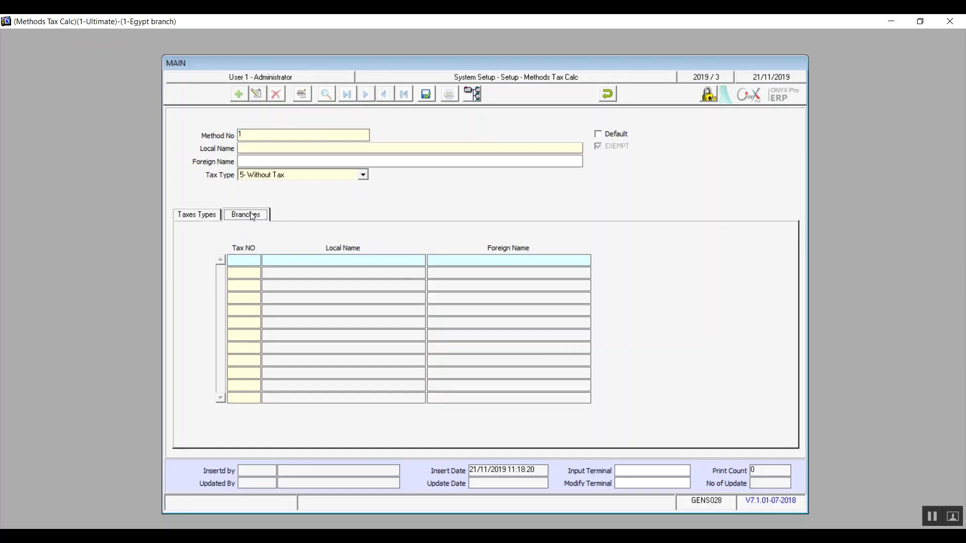
left_click(289, 147)
type("1")
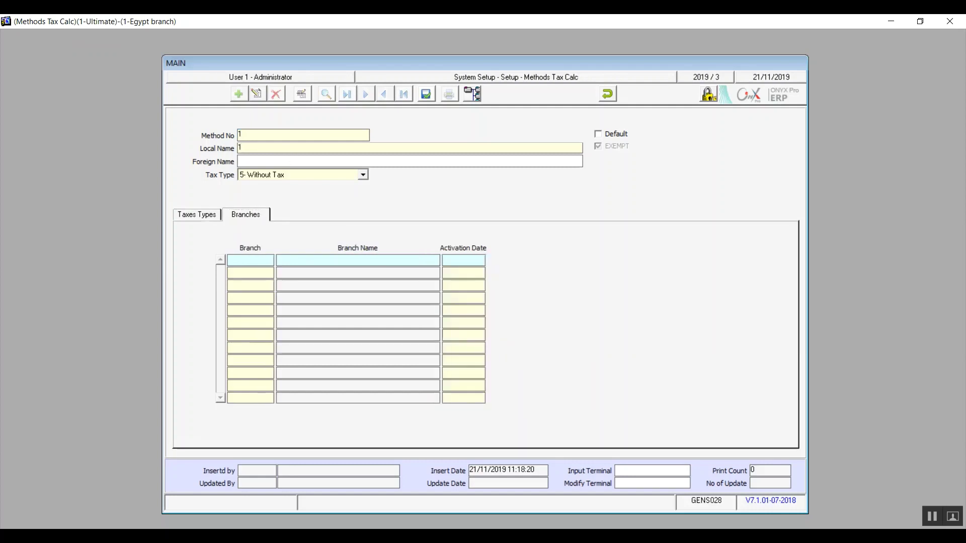
Add branch 1 with activation date 21/11/2019 to the method, then save the record and close the screen
type("1")
key("Return")
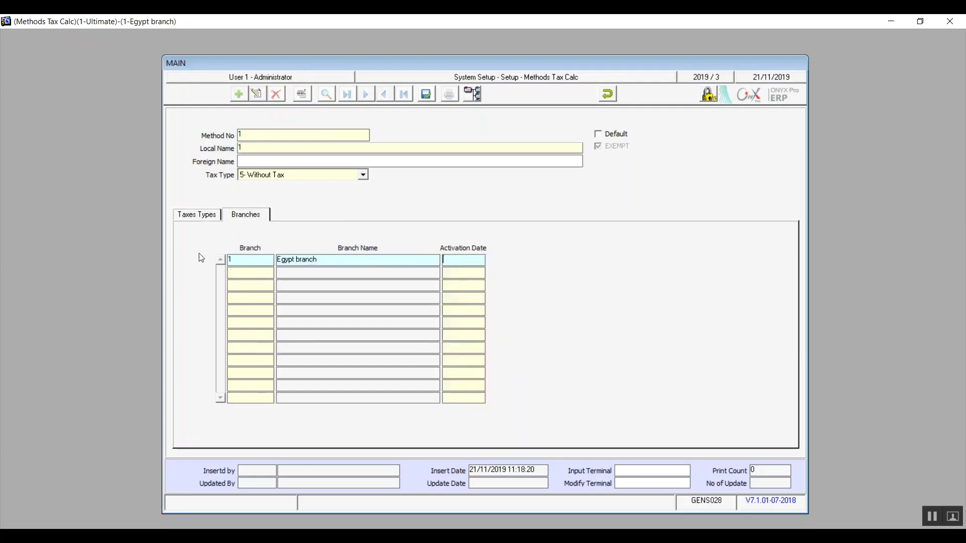
left_click(248, 216)
left_click(248, 259)
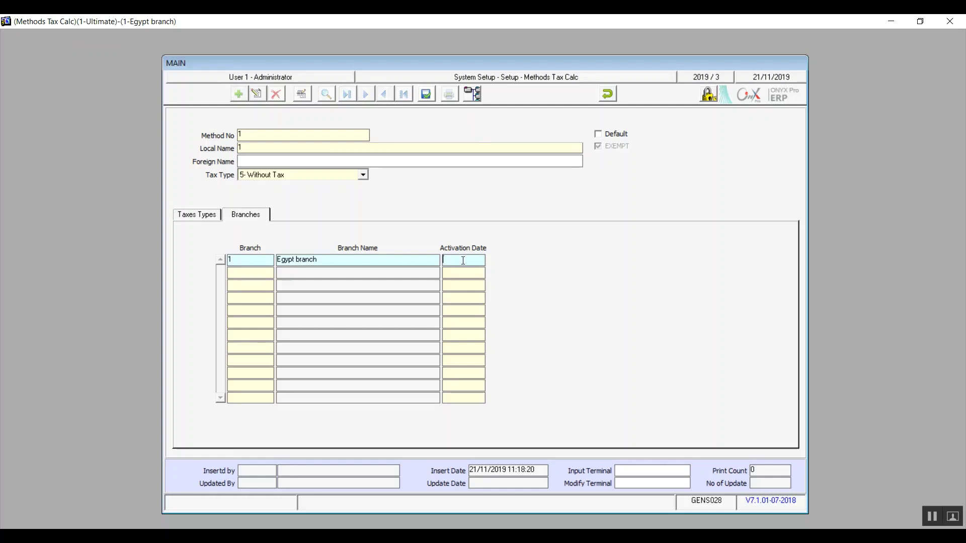
type("21/11/2019")
left_click(426, 94)
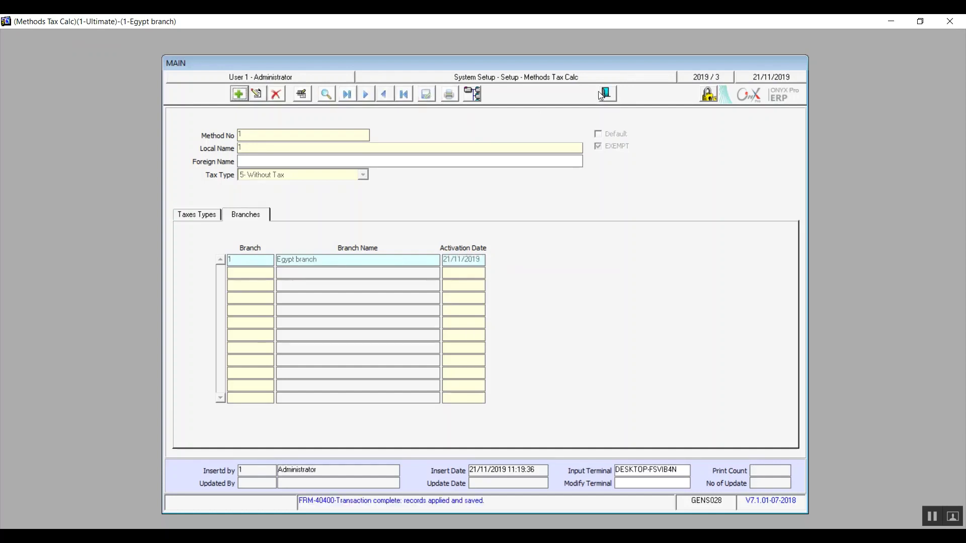
left_click(604, 95)
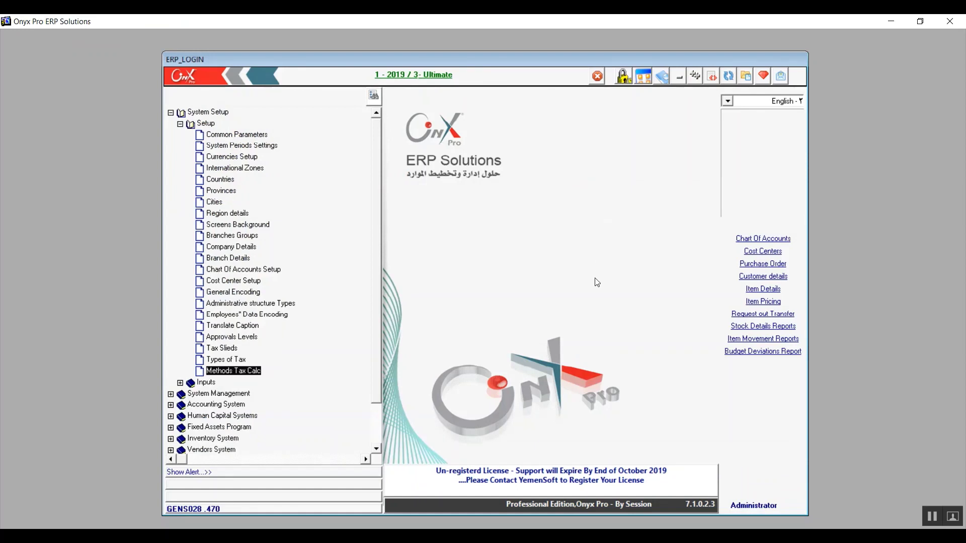